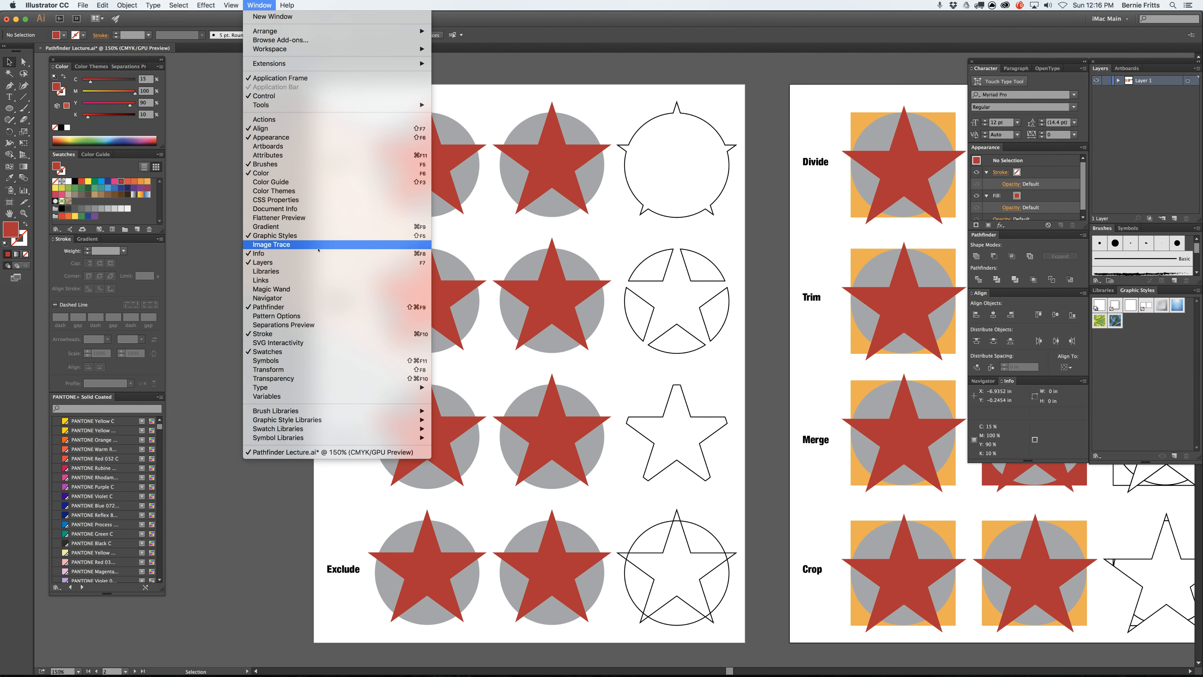
# Unite the star and circle in the middle example of the Unite row, and deselect the result
pyautogui.click(659, 335)
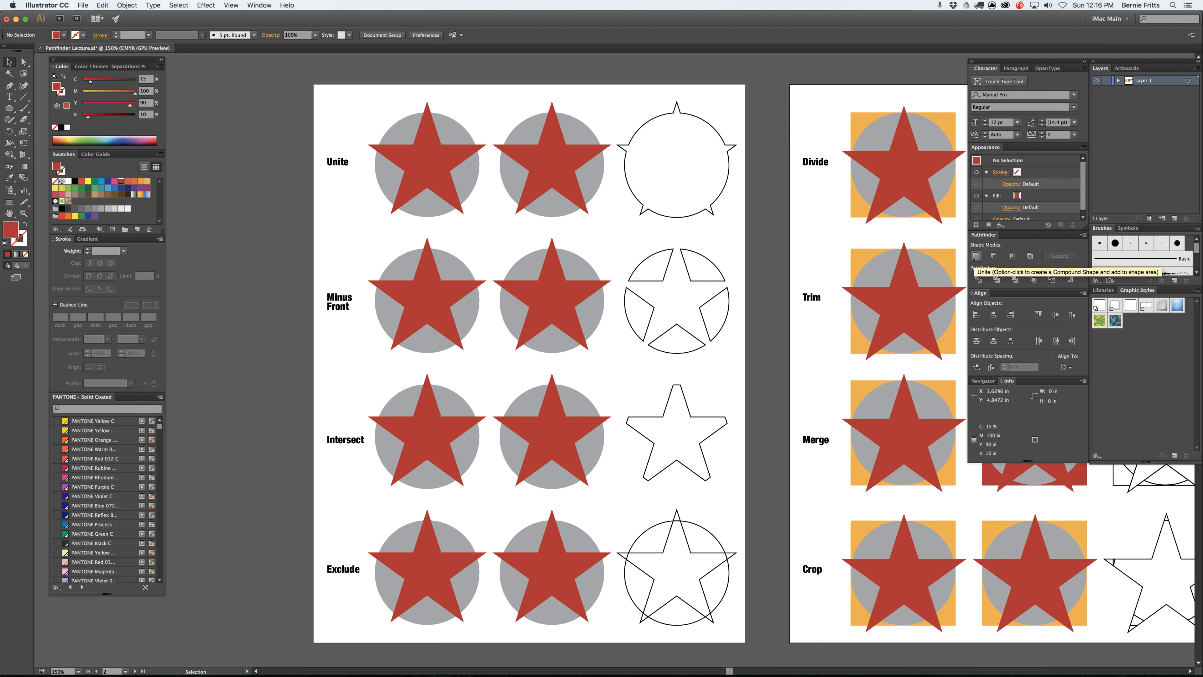
pyautogui.click(556, 178)
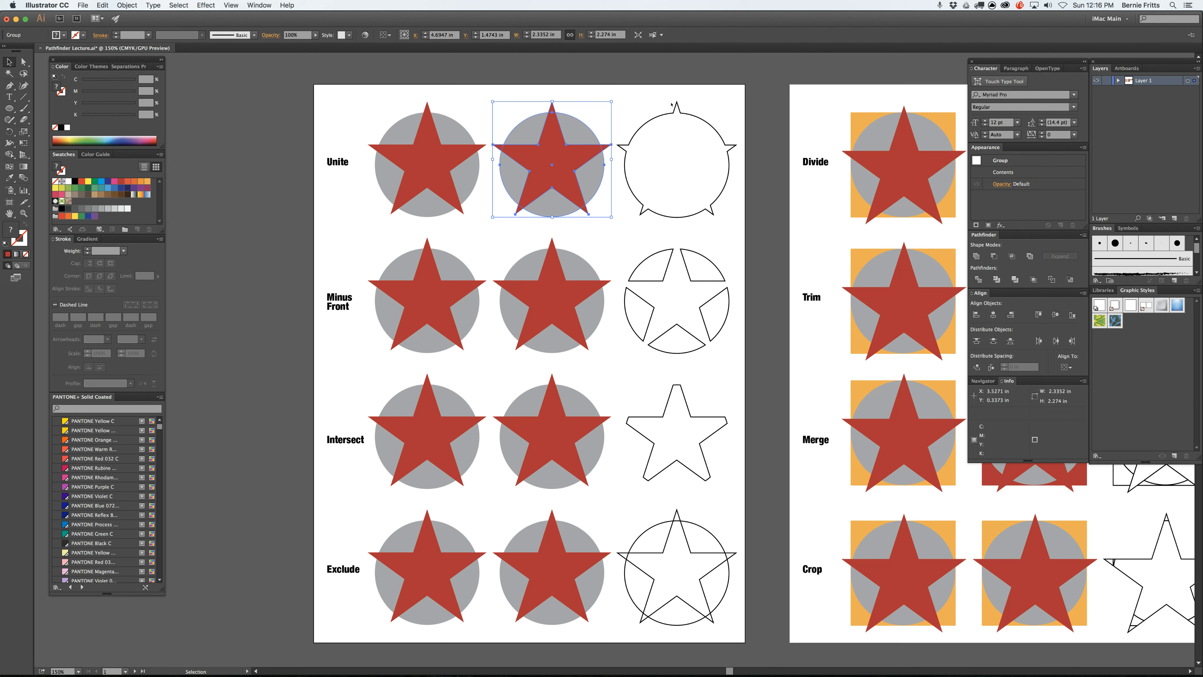
pyautogui.click(977, 256)
pyautogui.click(272, 107)
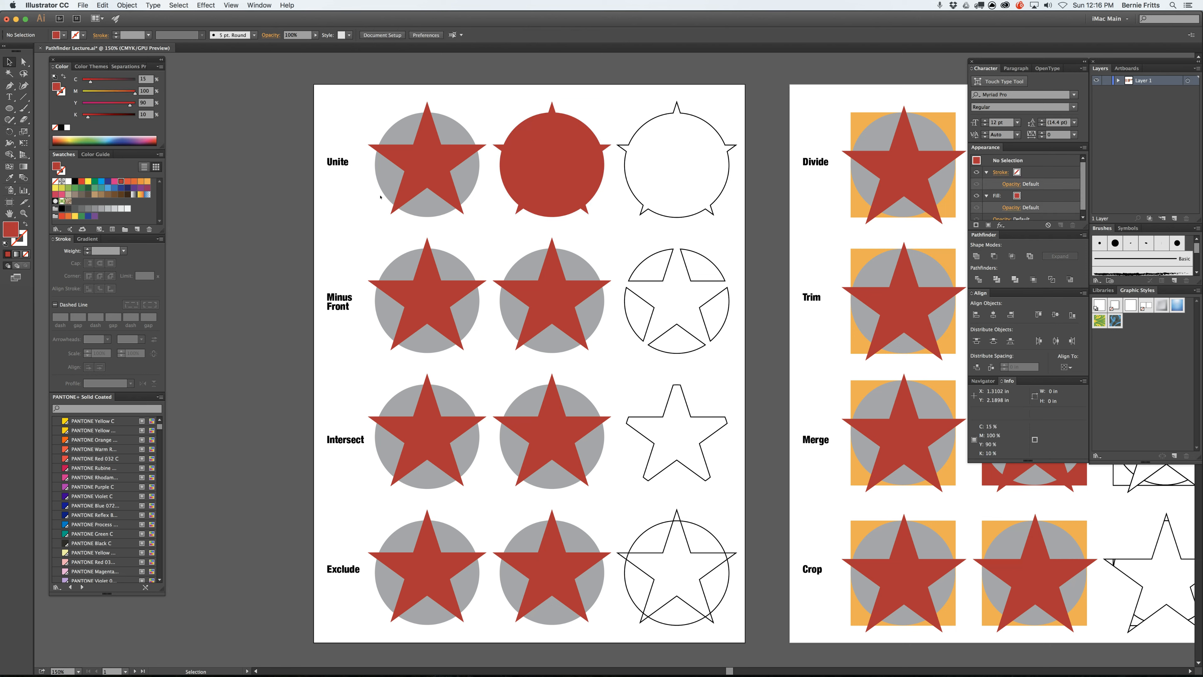
# Fill the united star-and-circle shape with 50% black gray
pyautogui.click(540, 139)
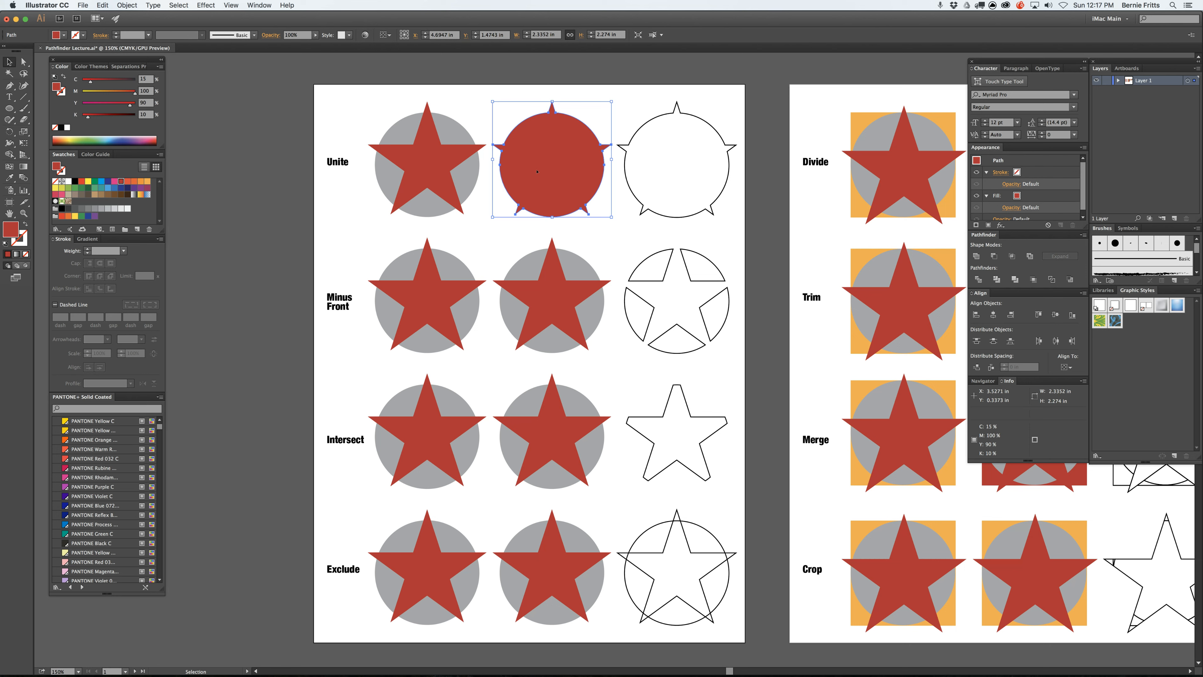
pyautogui.click(474, 79)
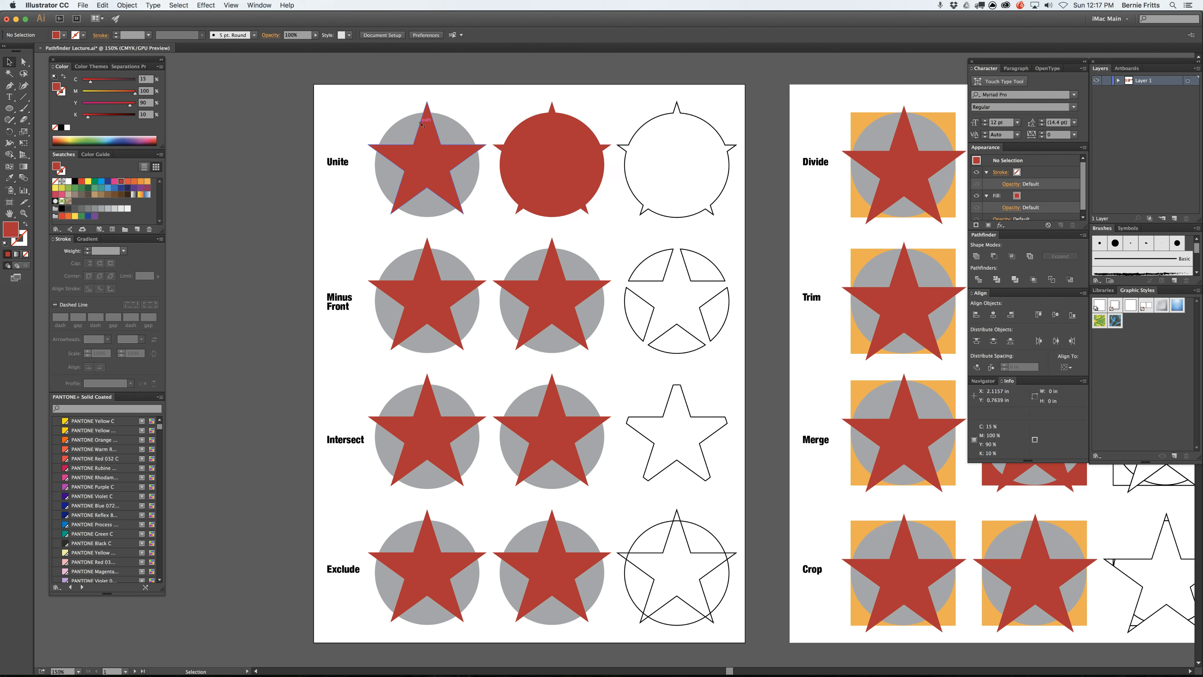
pyautogui.click(573, 191)
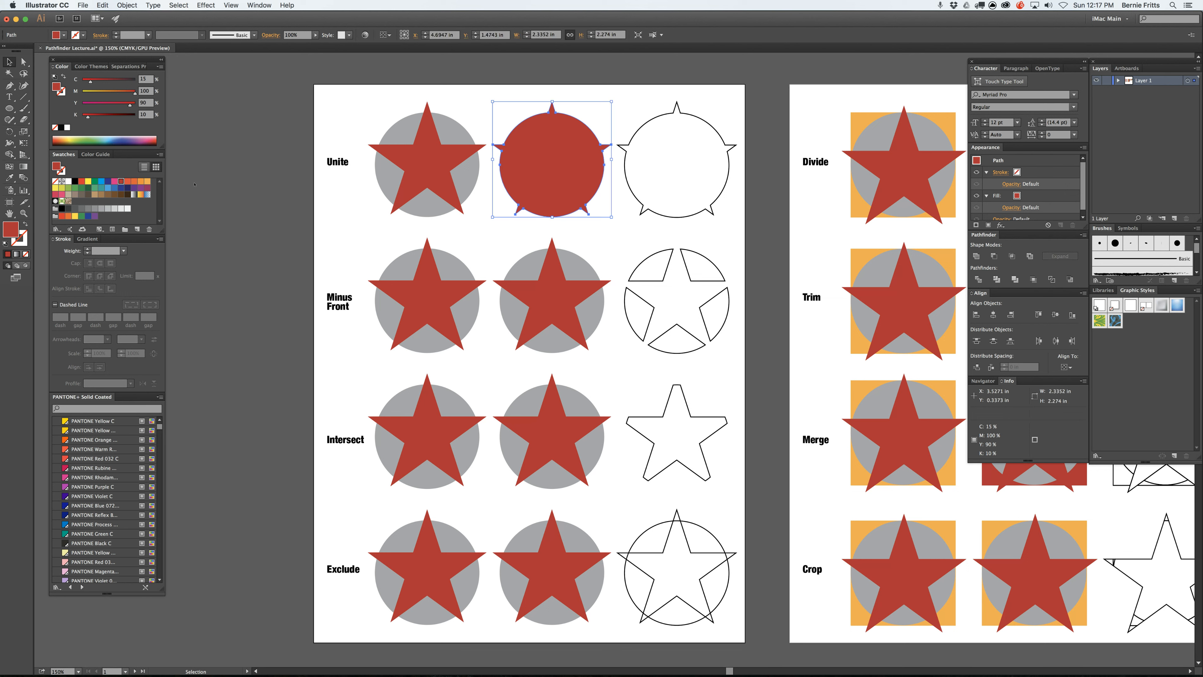
pyautogui.click(94, 209)
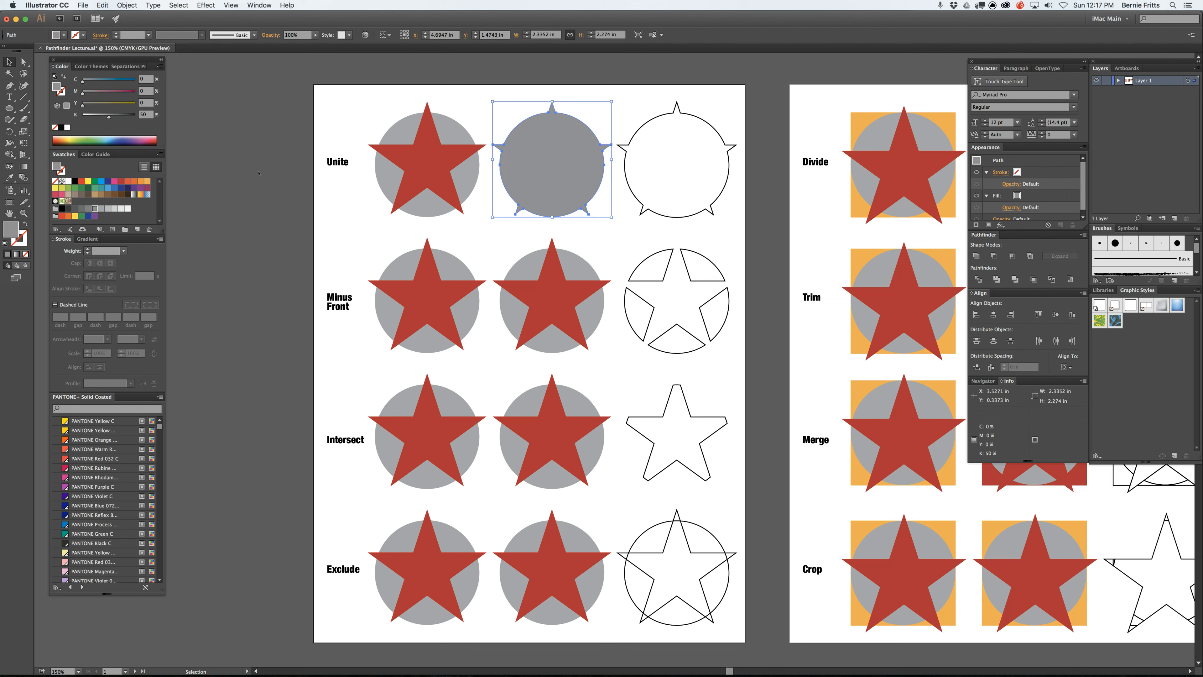
pyautogui.click(333, 125)
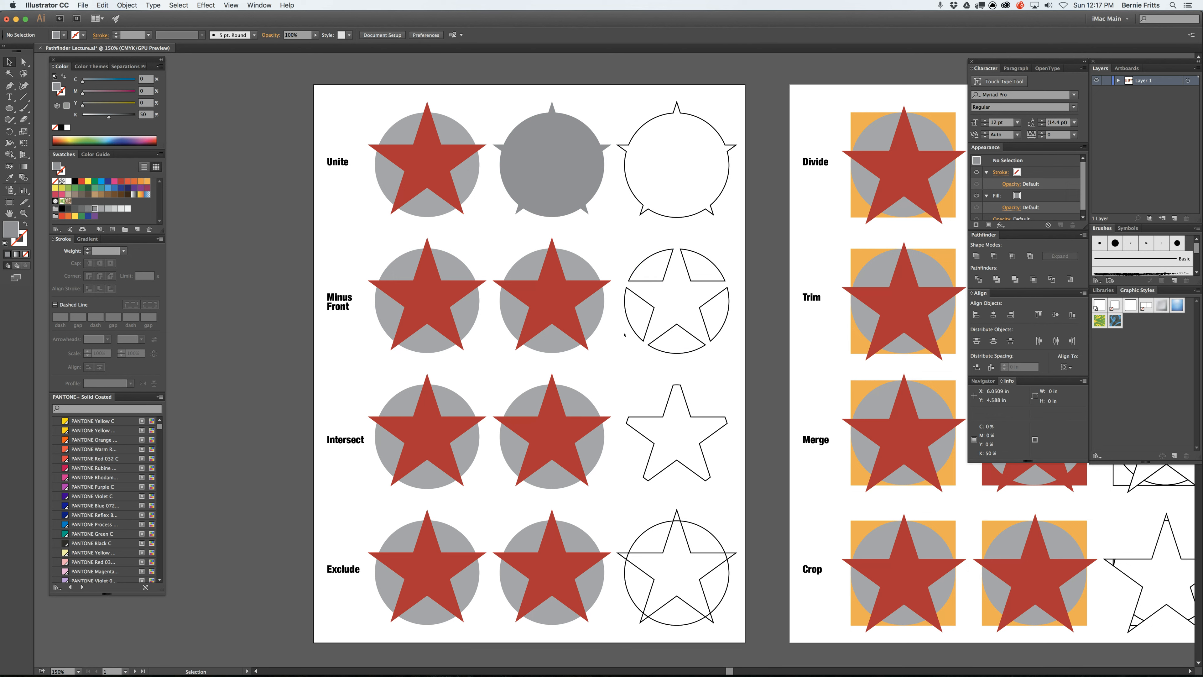
# Apply Minus Front to the middle star-and-circle example in the Minus Front row
pyautogui.moveTo(503, 246); pyautogui.dragTo(607, 355)
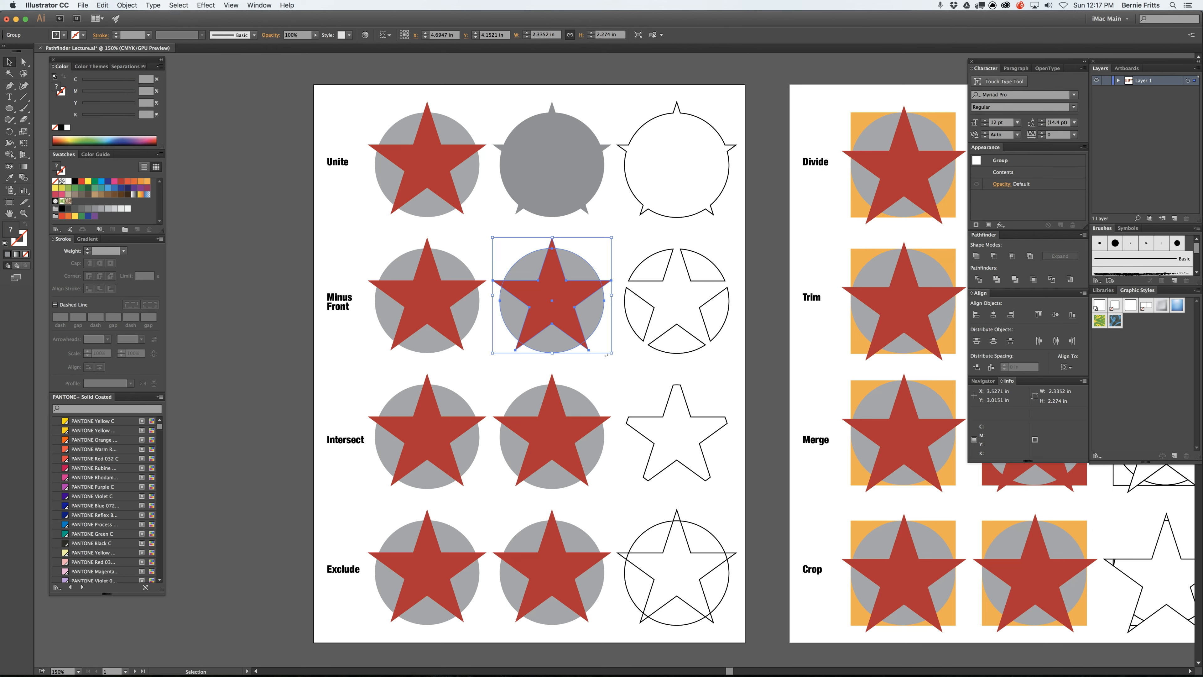
pyautogui.click(994, 256)
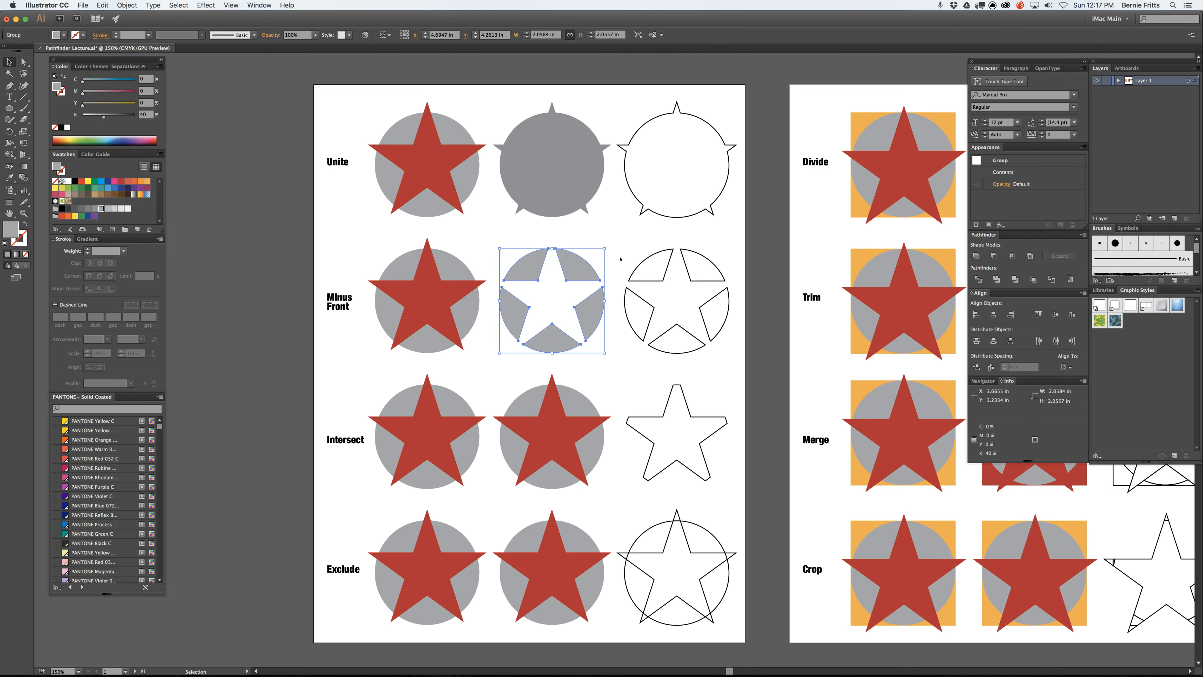
pyautogui.click(549, 308)
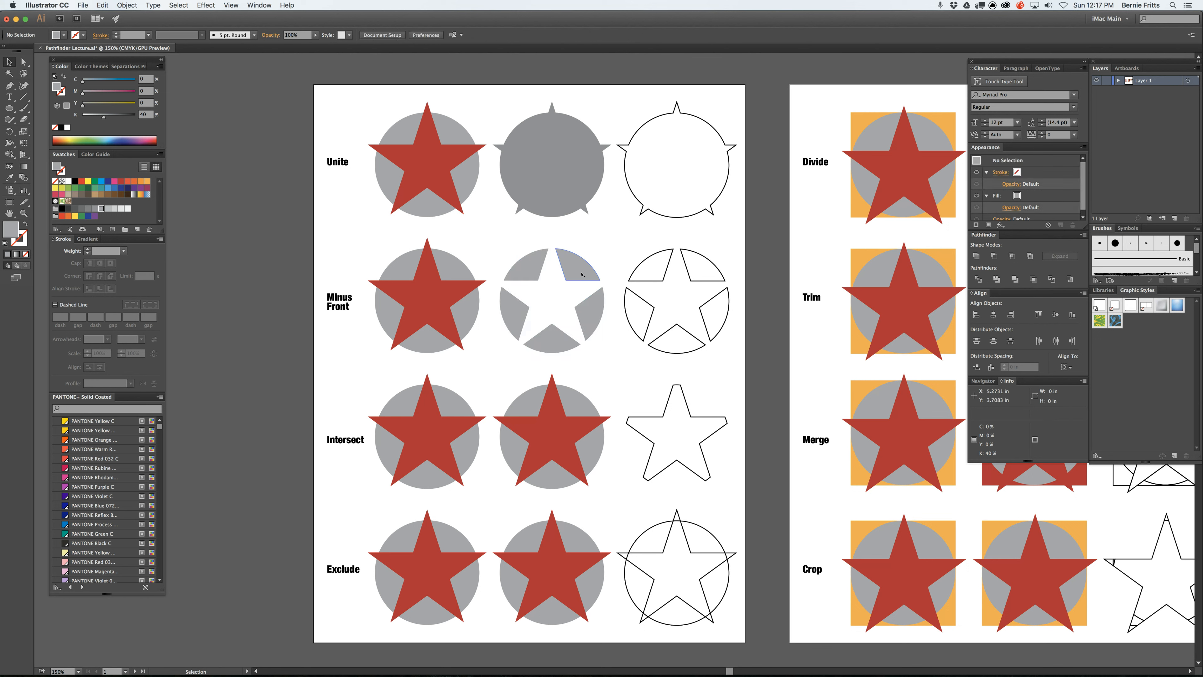
# Fill the remaining circle segments of the Minus Front example with red, C 15, M 100, Y 90, K 10
pyautogui.click(589, 312)
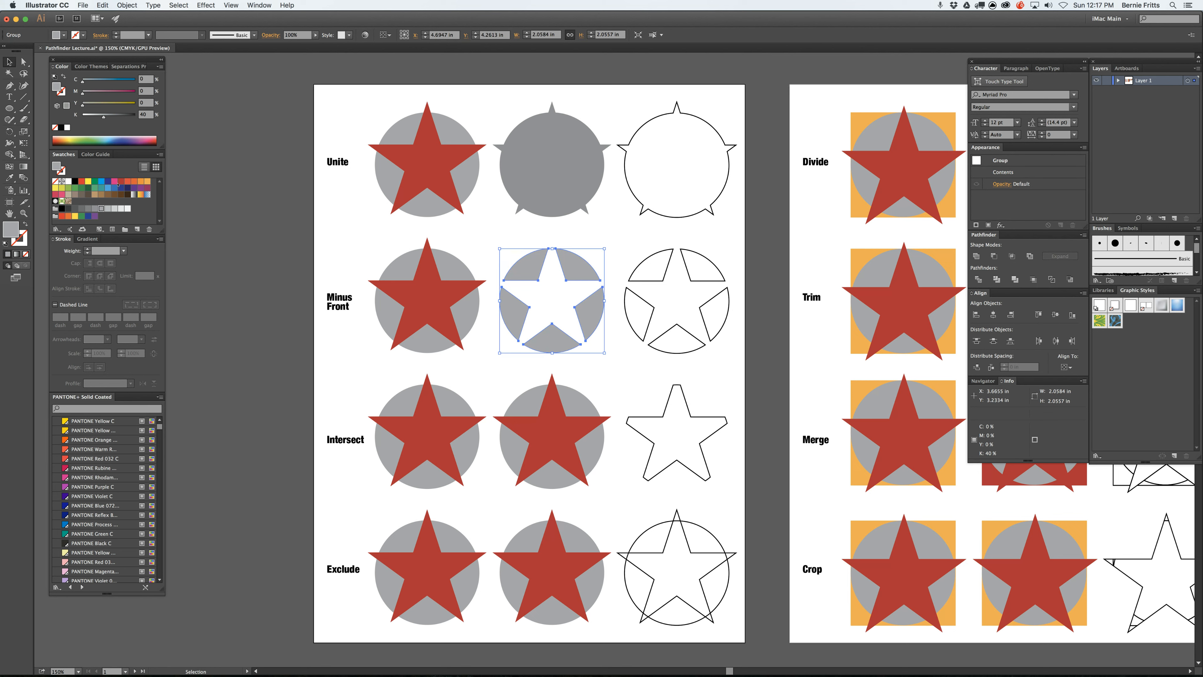
pyautogui.click(121, 181)
pyautogui.click(236, 235)
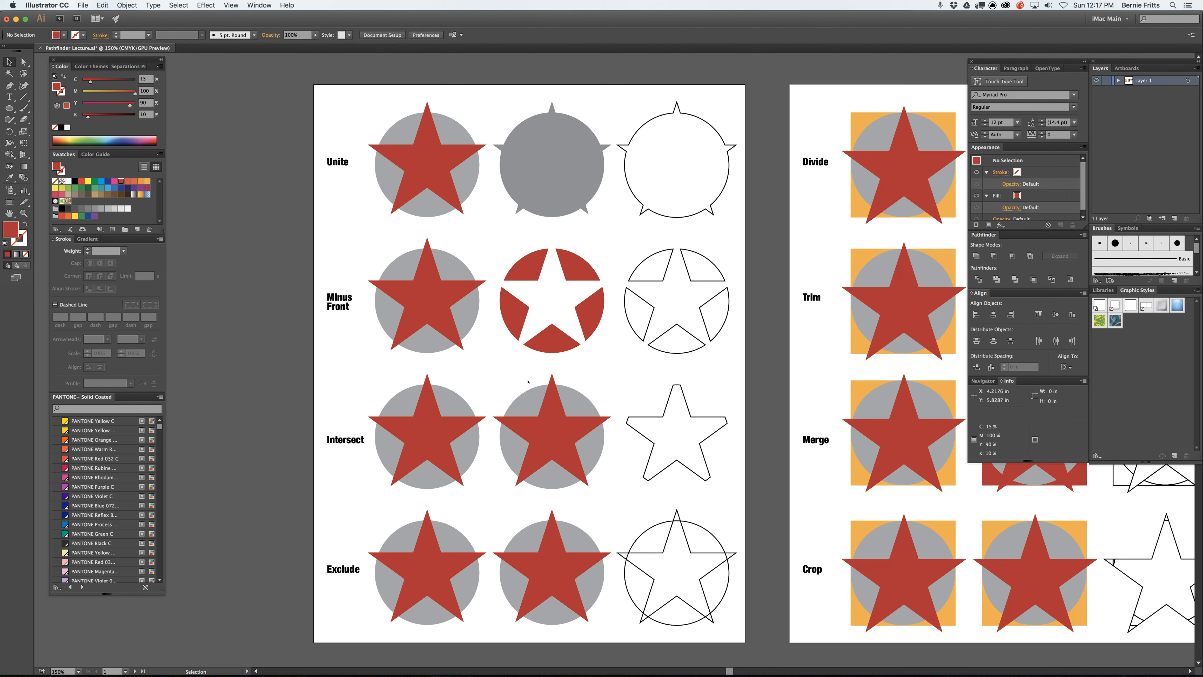
# Apply Intersect to the middle star-and-circle example in the Intersect row and check the resulting shape's selection
pyautogui.click(546, 429)
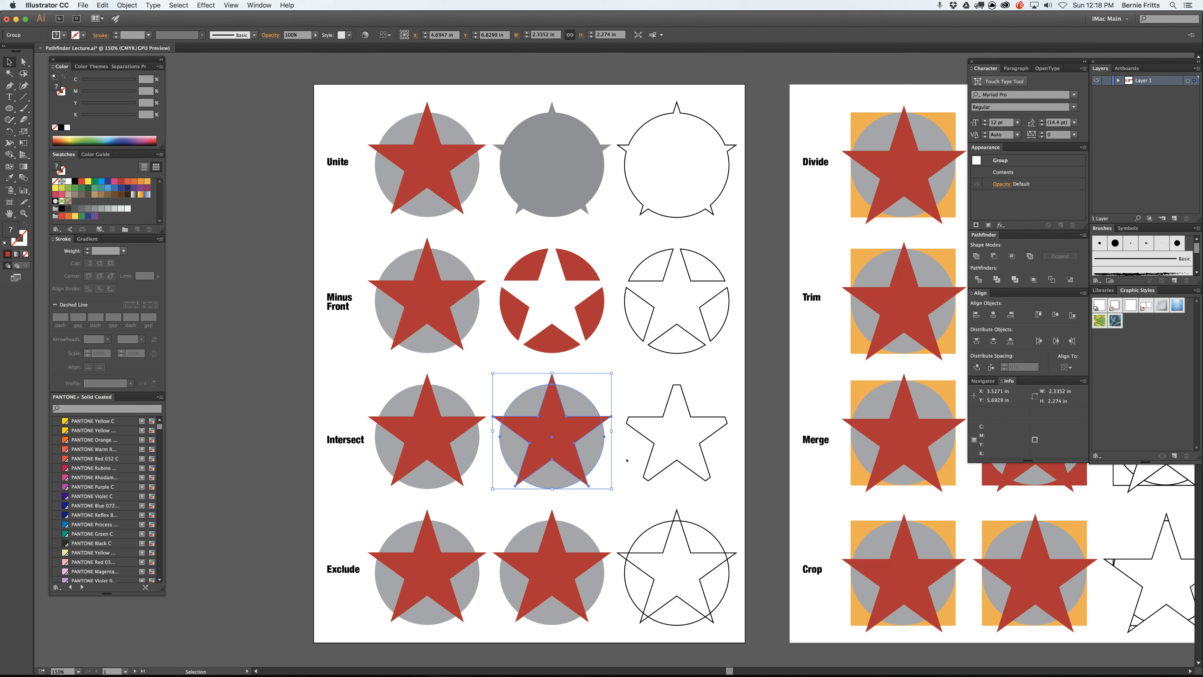
pyautogui.click(1014, 256)
pyautogui.click(596, 376)
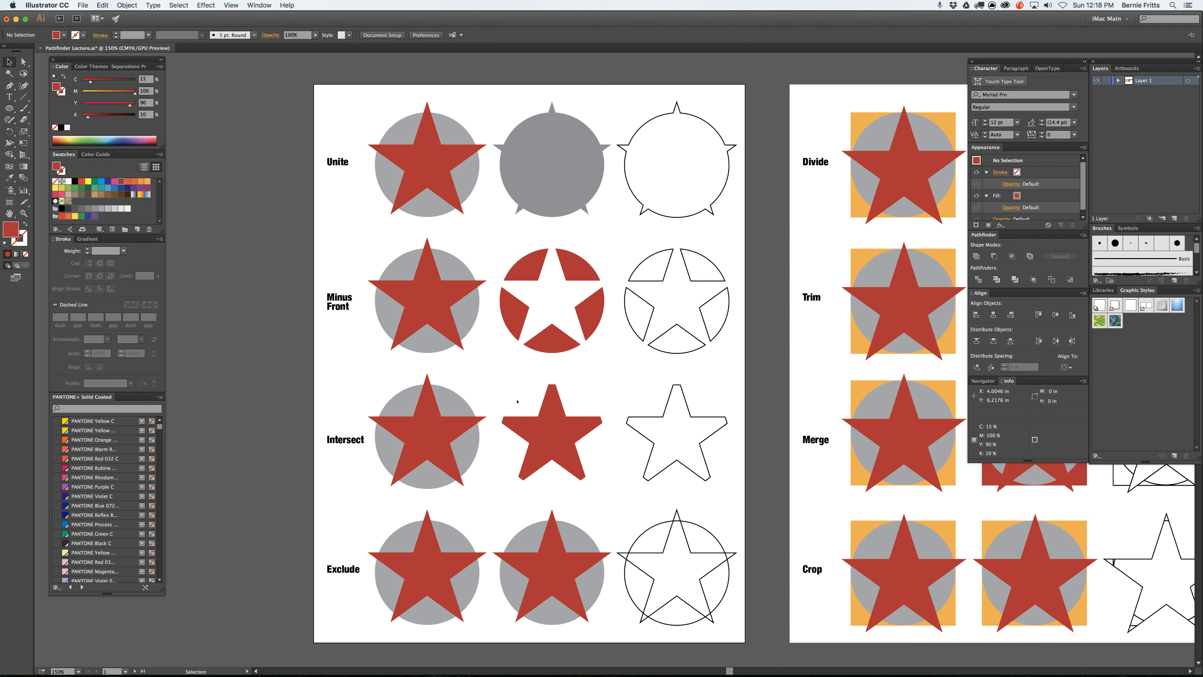
pyautogui.click(550, 405)
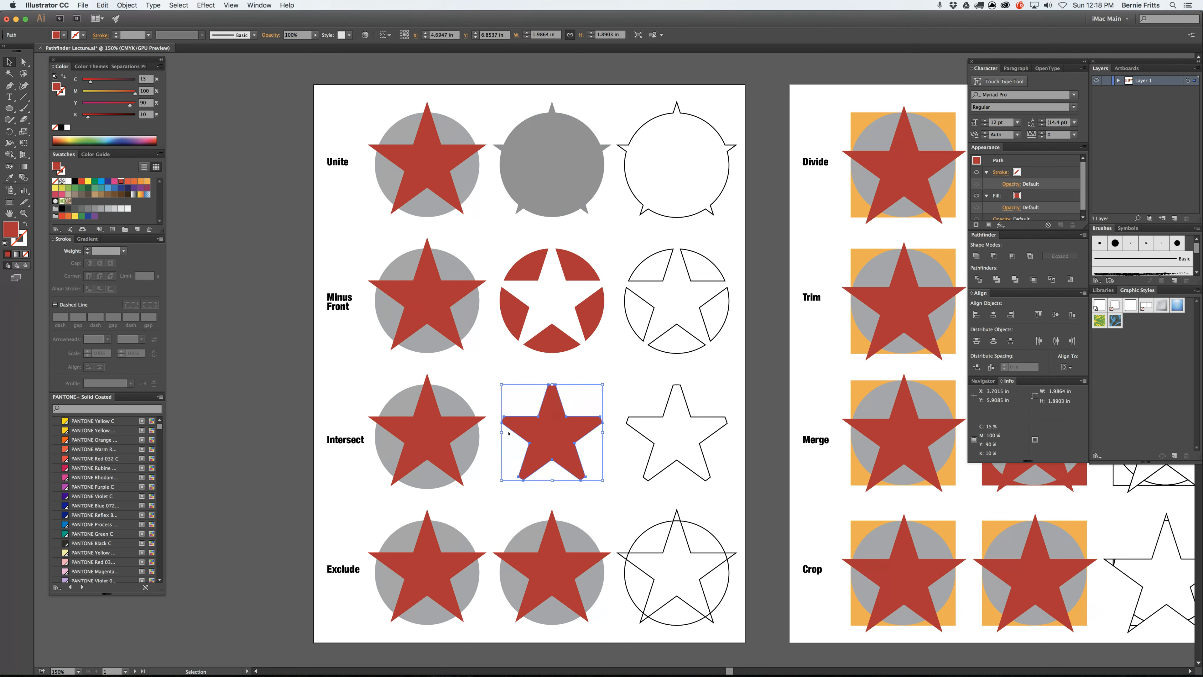
pyautogui.click(583, 378)
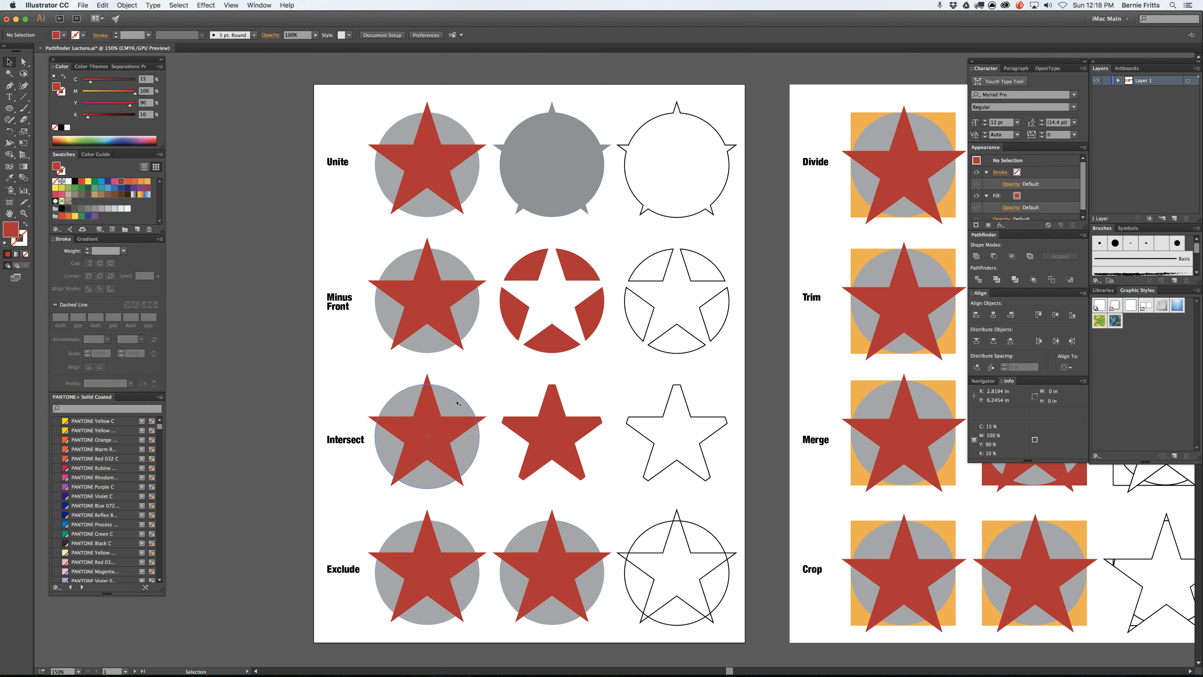
# Apply Exclude to the middle star-and-circle example in the Exclude row
pyautogui.scroll(-5, 599, 453)
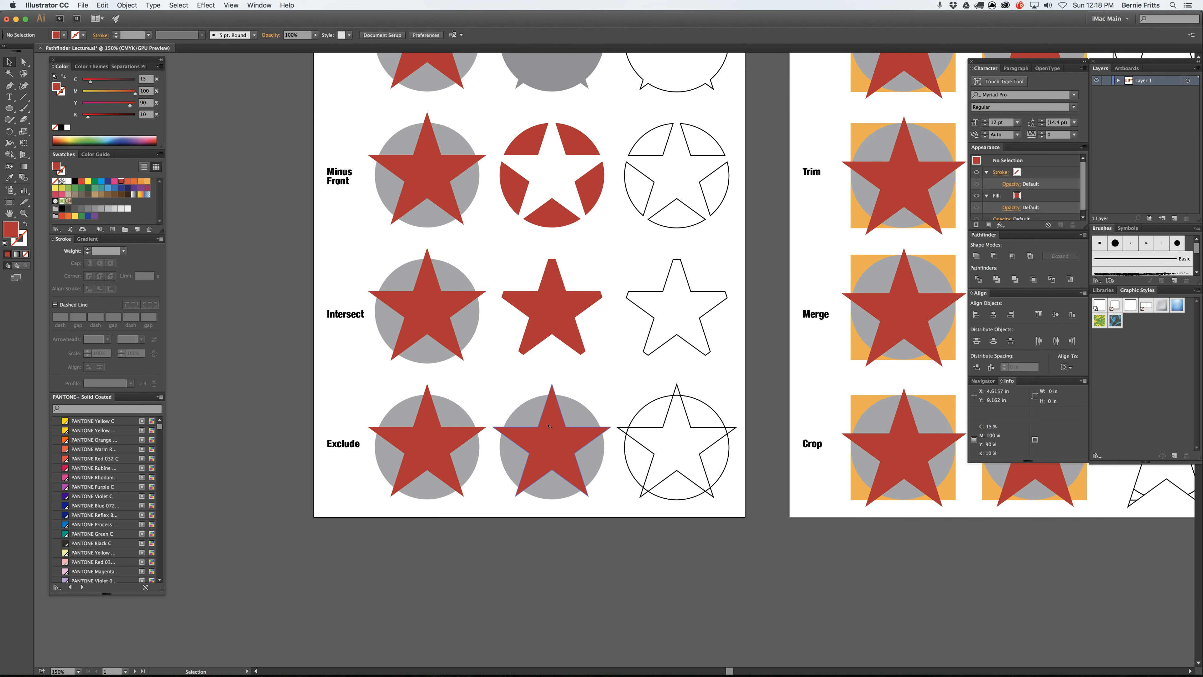
pyautogui.click(549, 425)
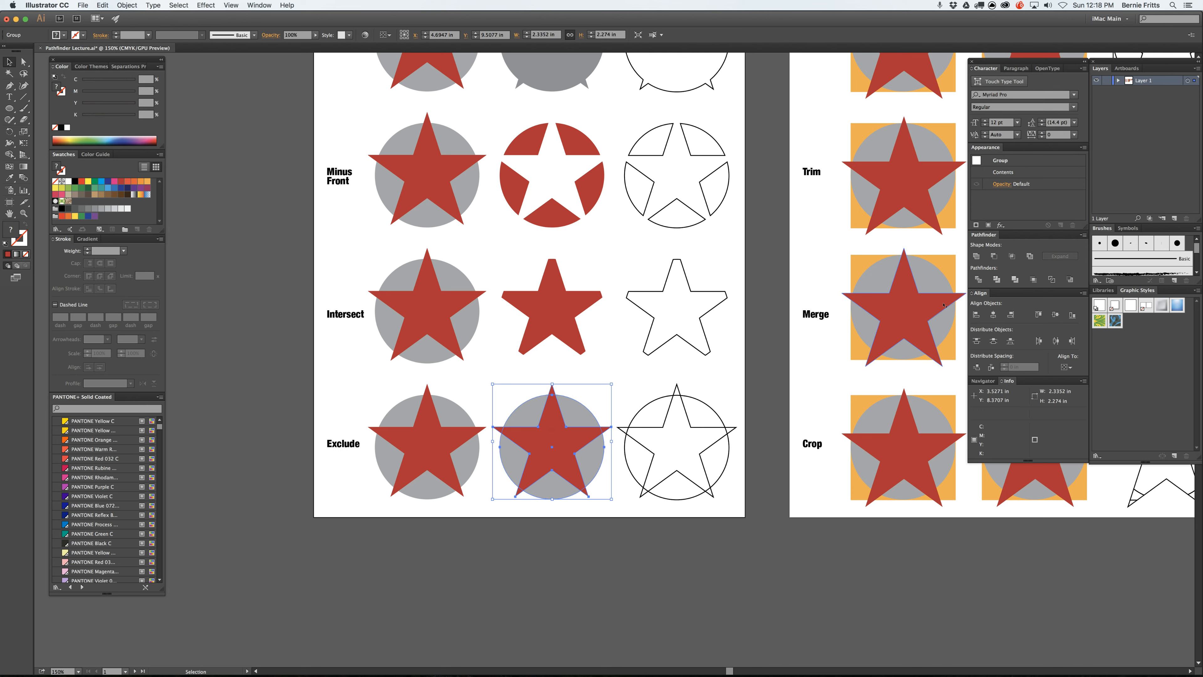
pyautogui.click(1030, 256)
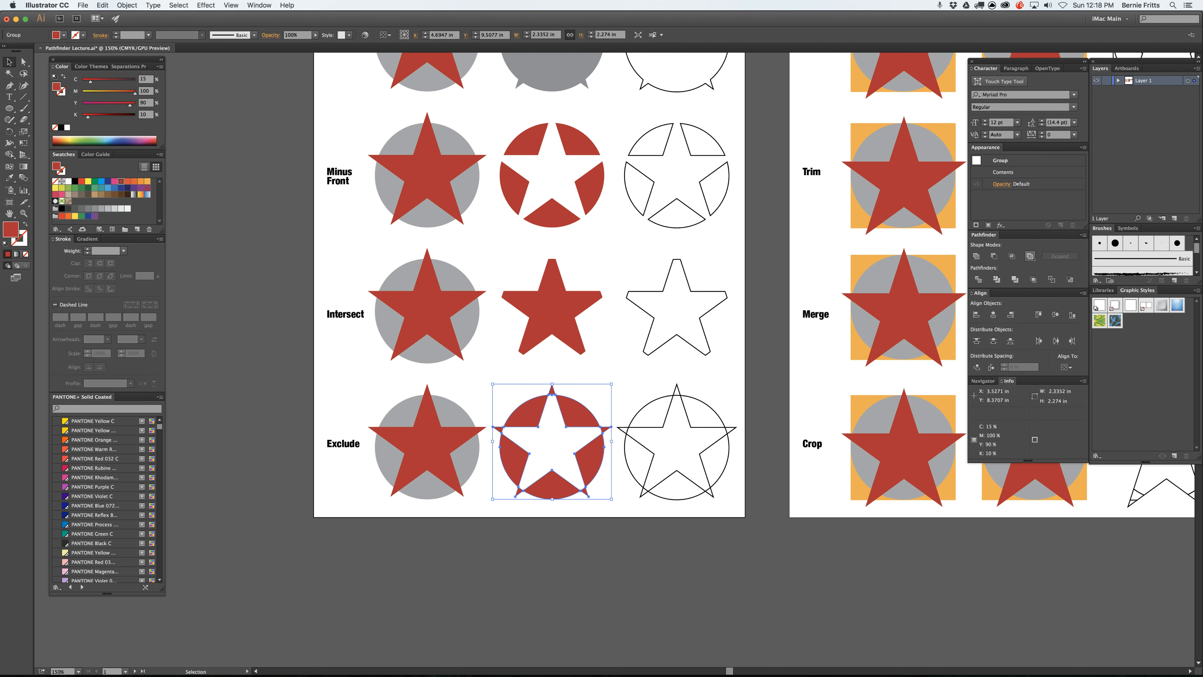
pyautogui.click(597, 369)
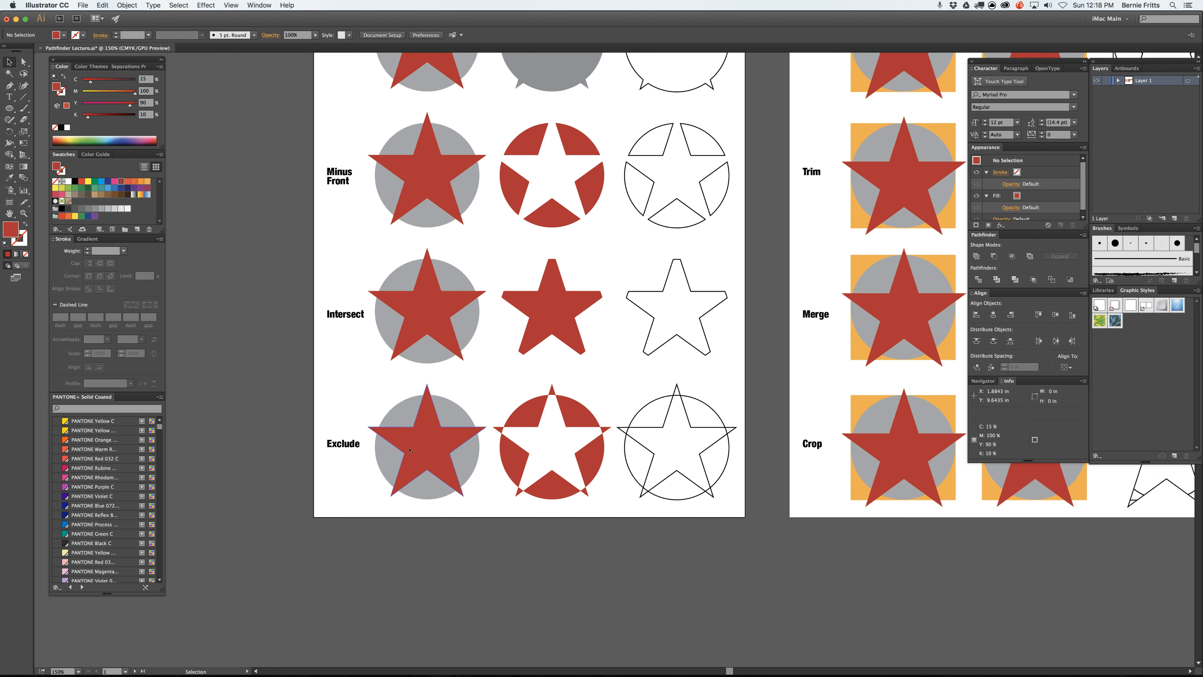
# Fill the excluded star-and-circle shape with 40% black gray
pyautogui.click(570, 414)
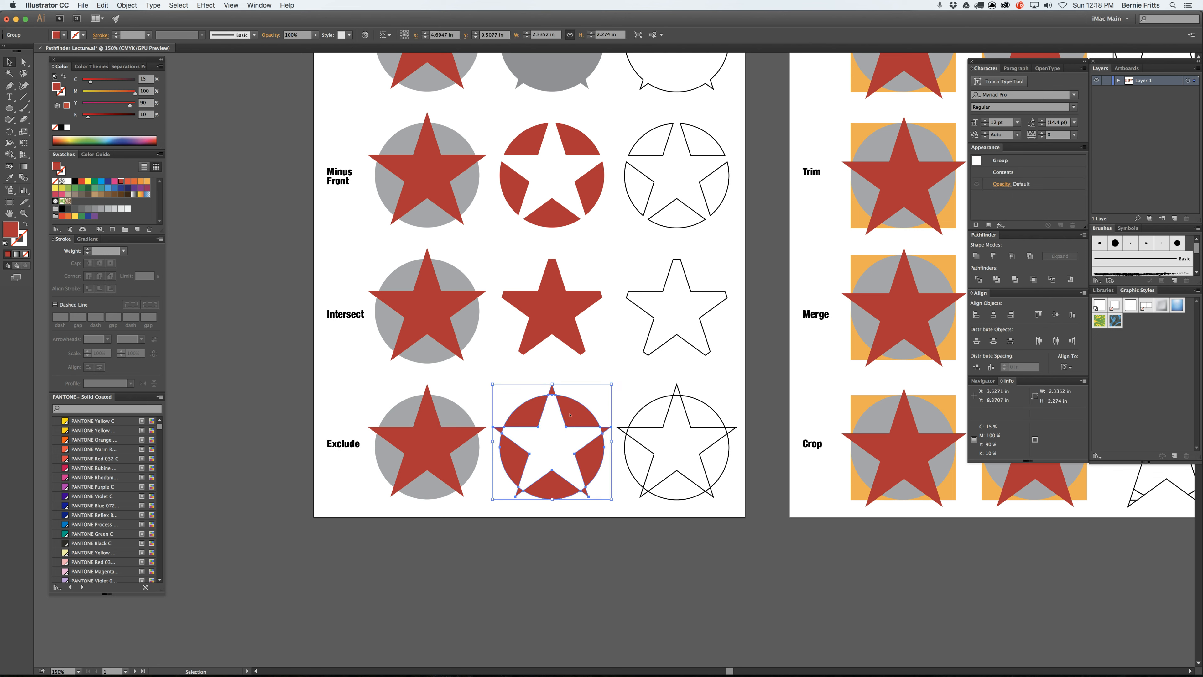
pyautogui.click(103, 209)
pyautogui.click(563, 369)
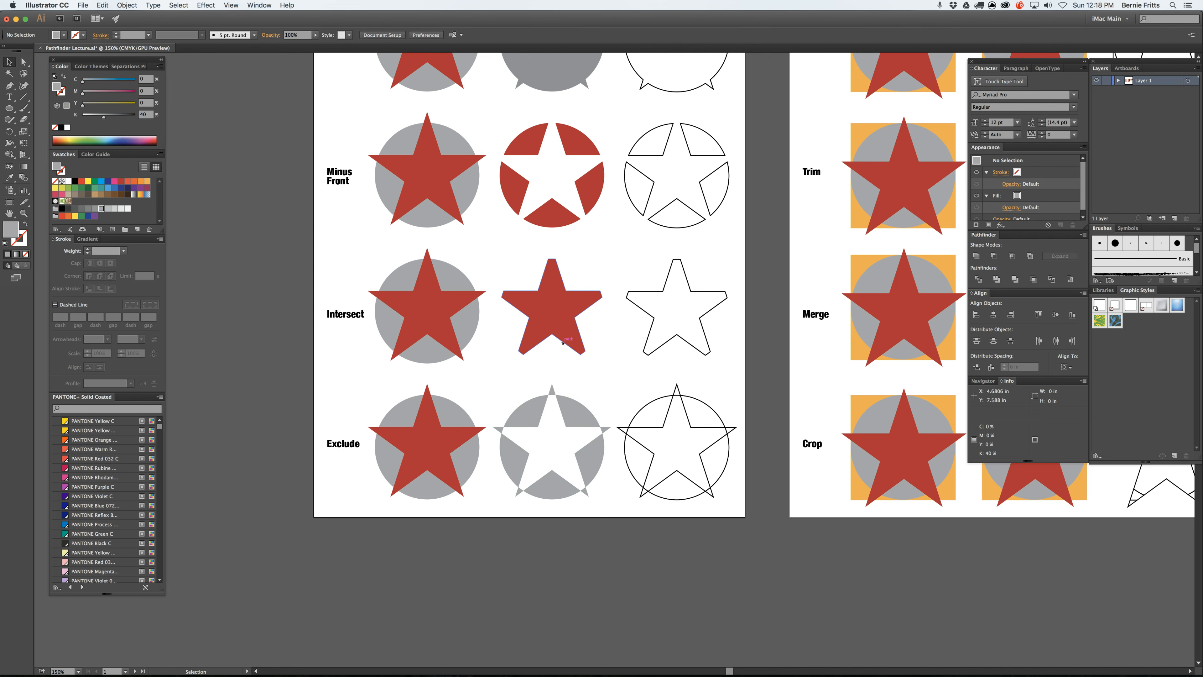
# On the next artboard, apply Divide to the middle star, circle and square example in the Divide row
pyautogui.moveTo(563, 342); pyautogui.dragTo(119, 470)
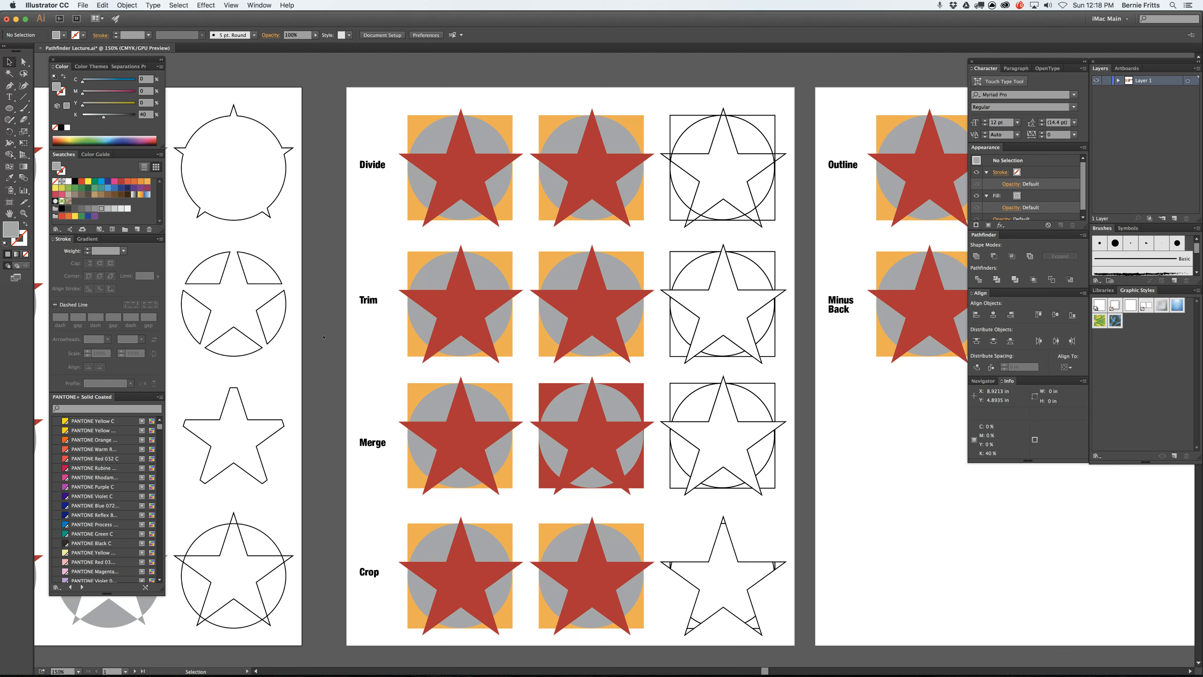
pyautogui.click(578, 142)
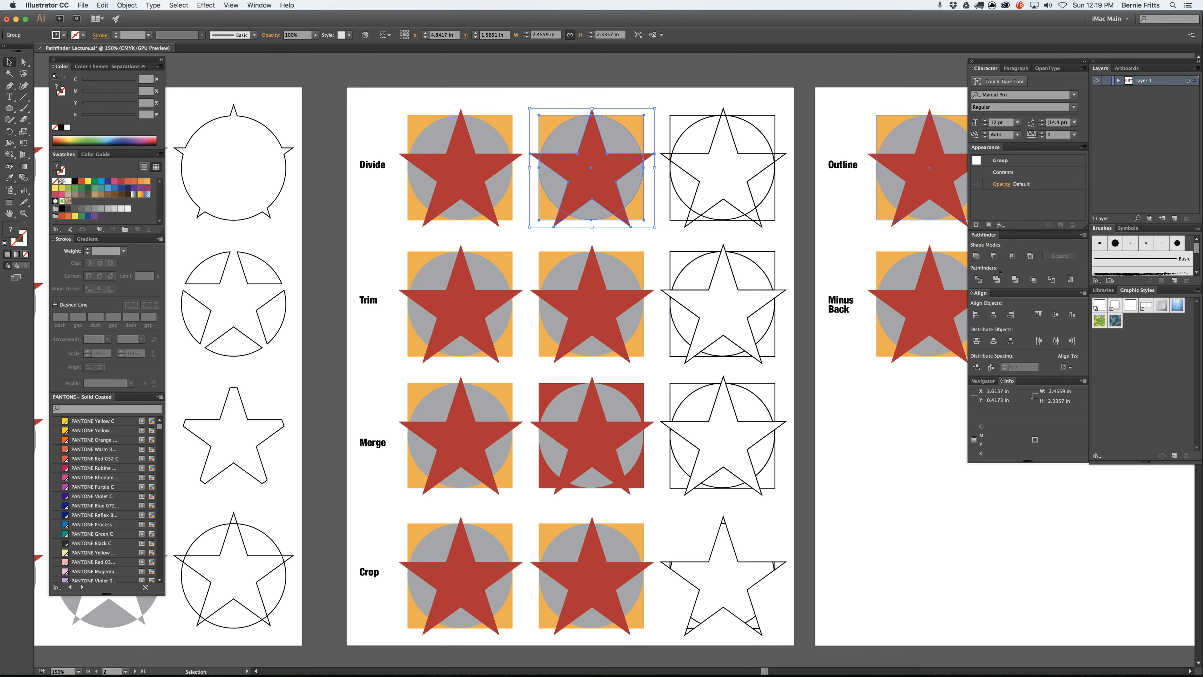
pyautogui.click(978, 280)
pyautogui.click(593, 93)
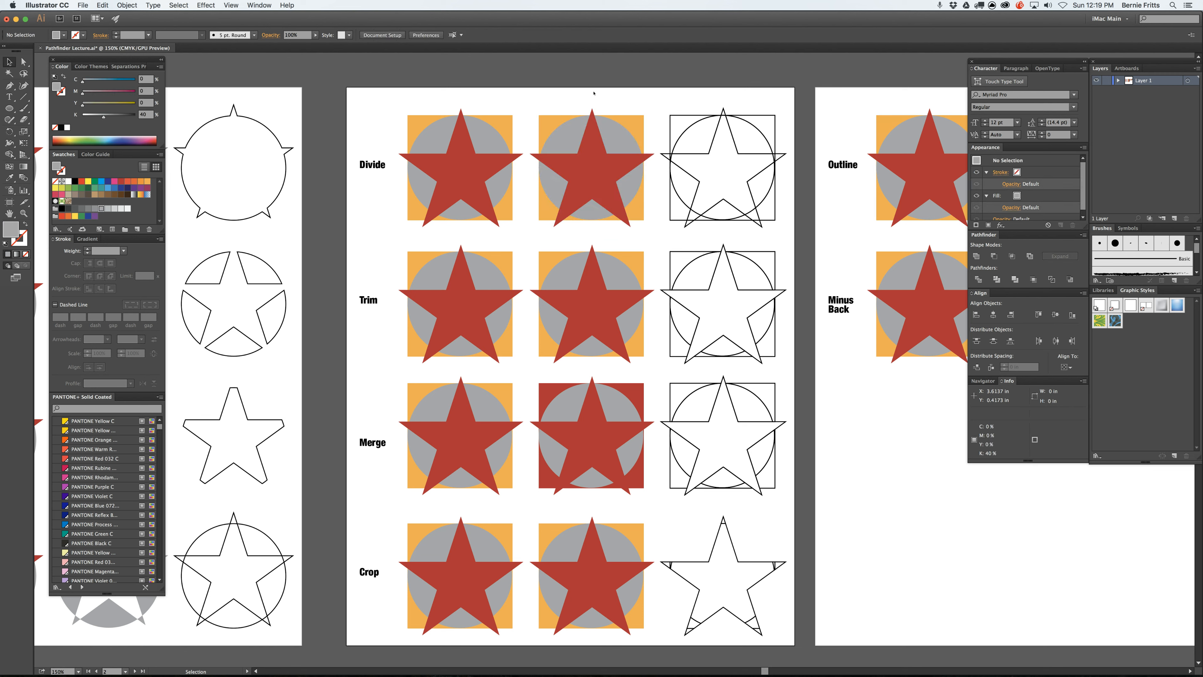
# Ungroup the divided star, circle and square example into separate pieces
pyautogui.click(587, 163)
pyautogui.rightClick(587, 164)
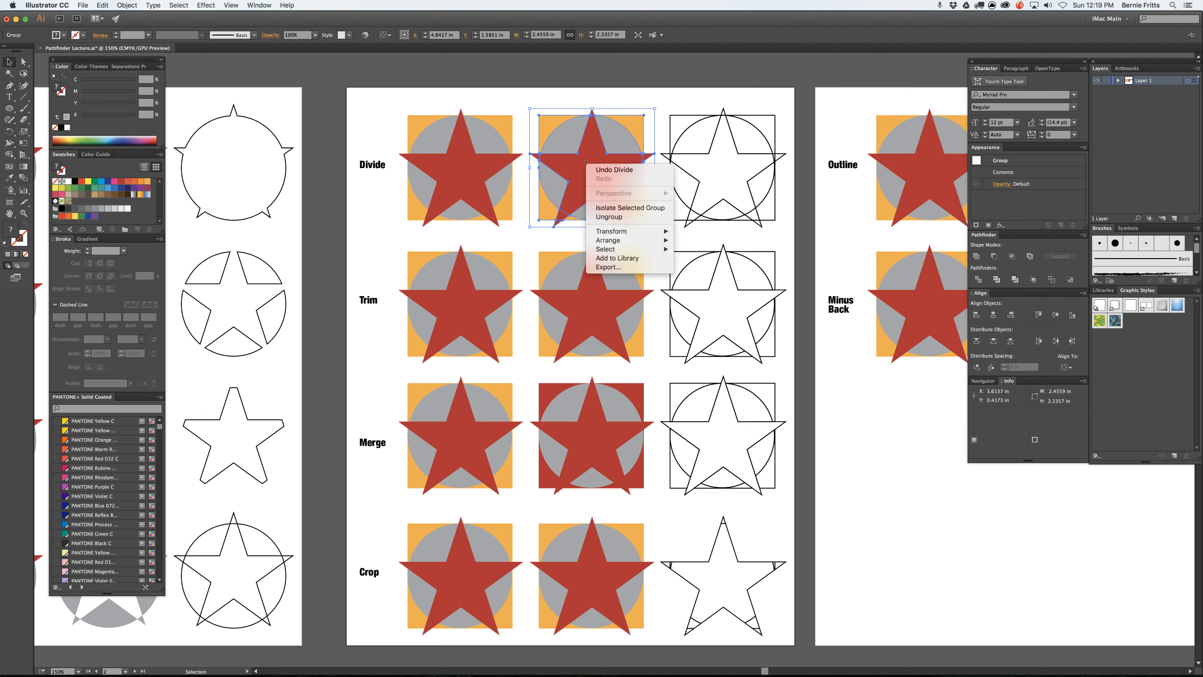
pyautogui.click(609, 217)
pyautogui.rightClick(589, 174)
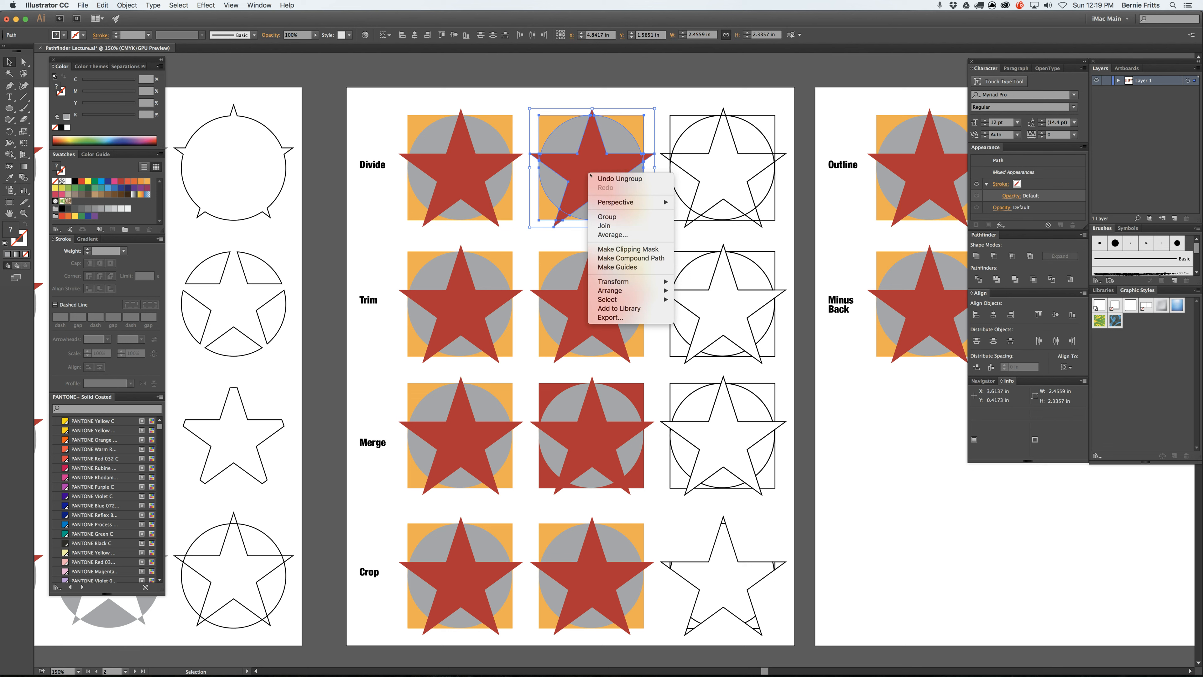
pyautogui.click(607, 216)
# Select individual divided pieces and fill the circle segment at the star's upper right with dark gray
pyautogui.click(584, 150)
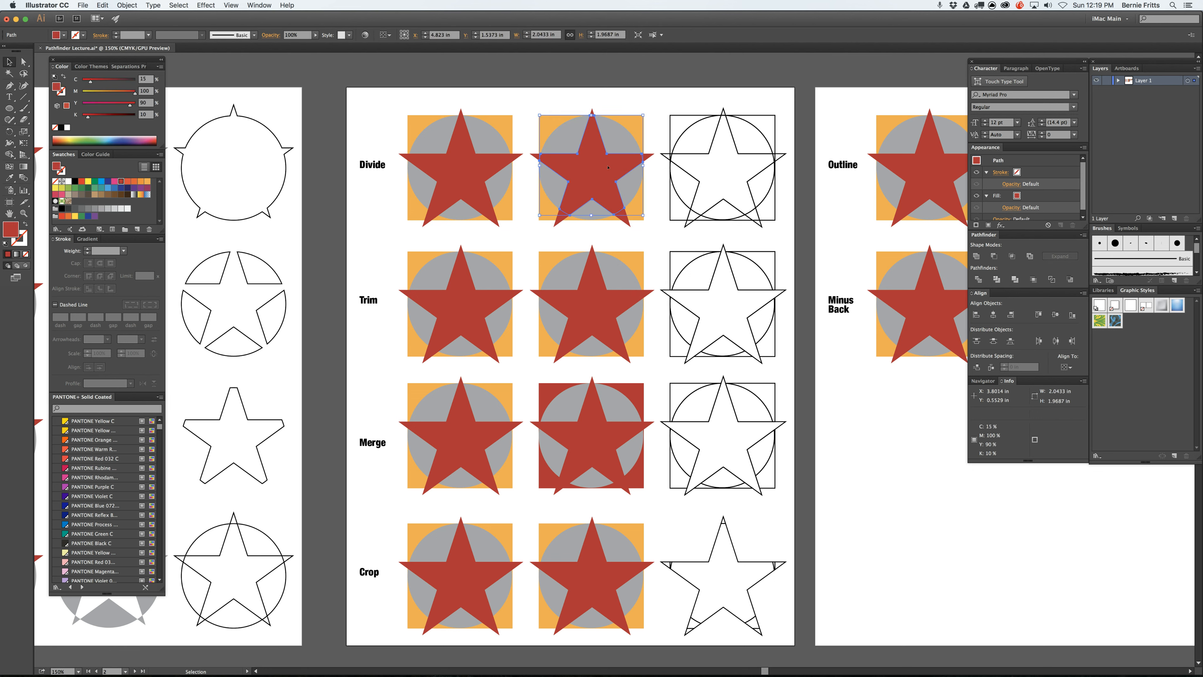
pyautogui.click(558, 136)
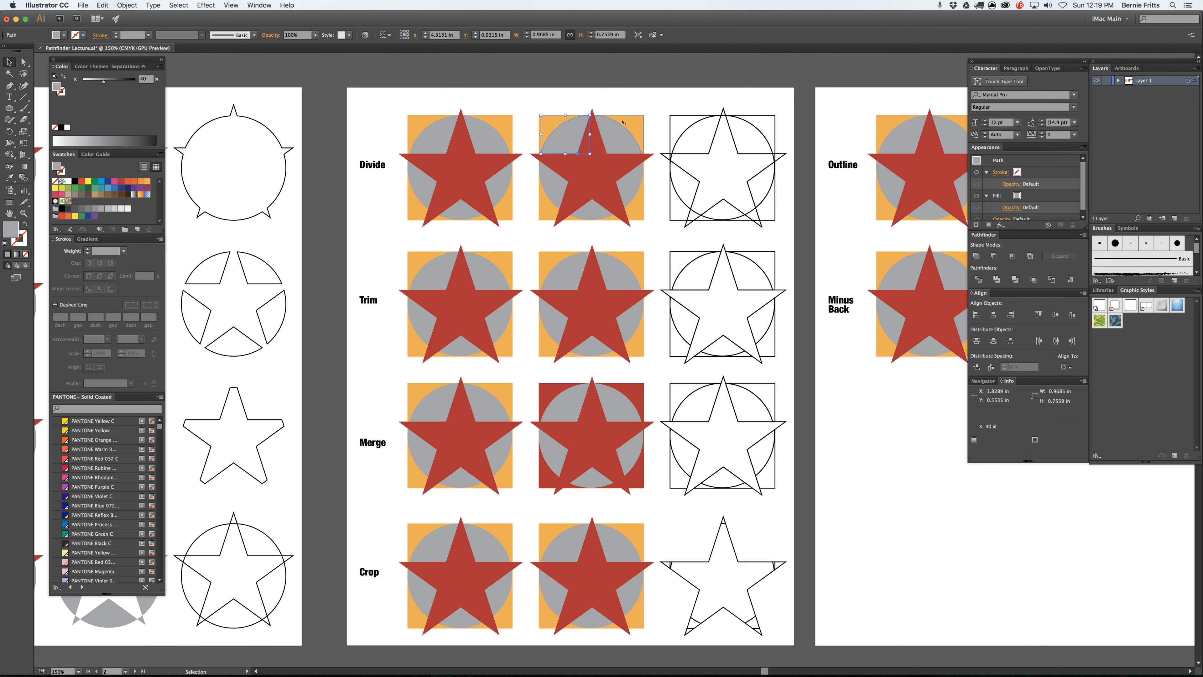
pyautogui.click(633, 125)
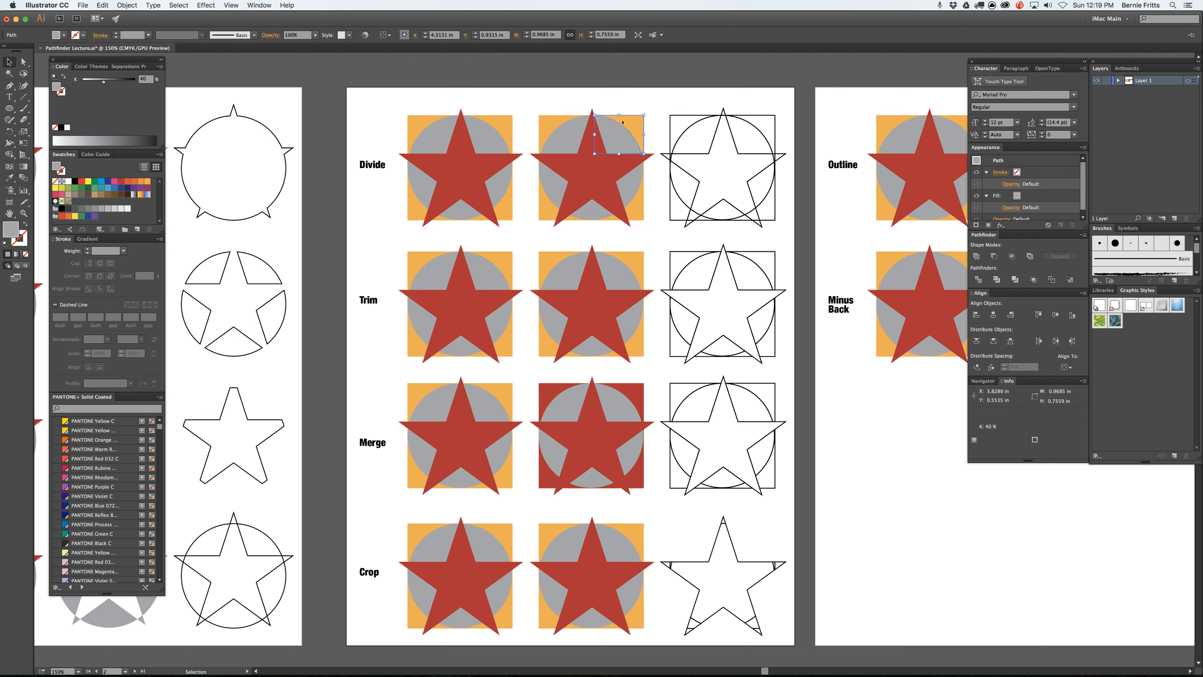
pyautogui.click(625, 147)
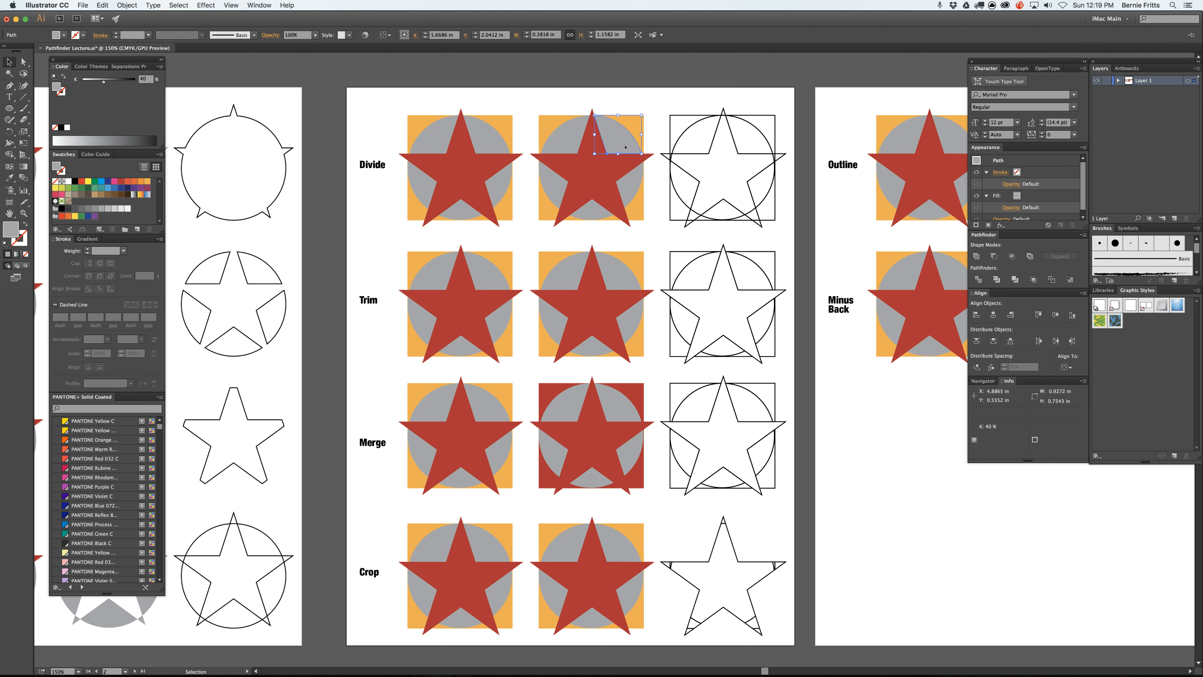
pyautogui.click(74, 209)
# Fill the circle segment at the divided star's lower left with 90% black
pyautogui.click(552, 168)
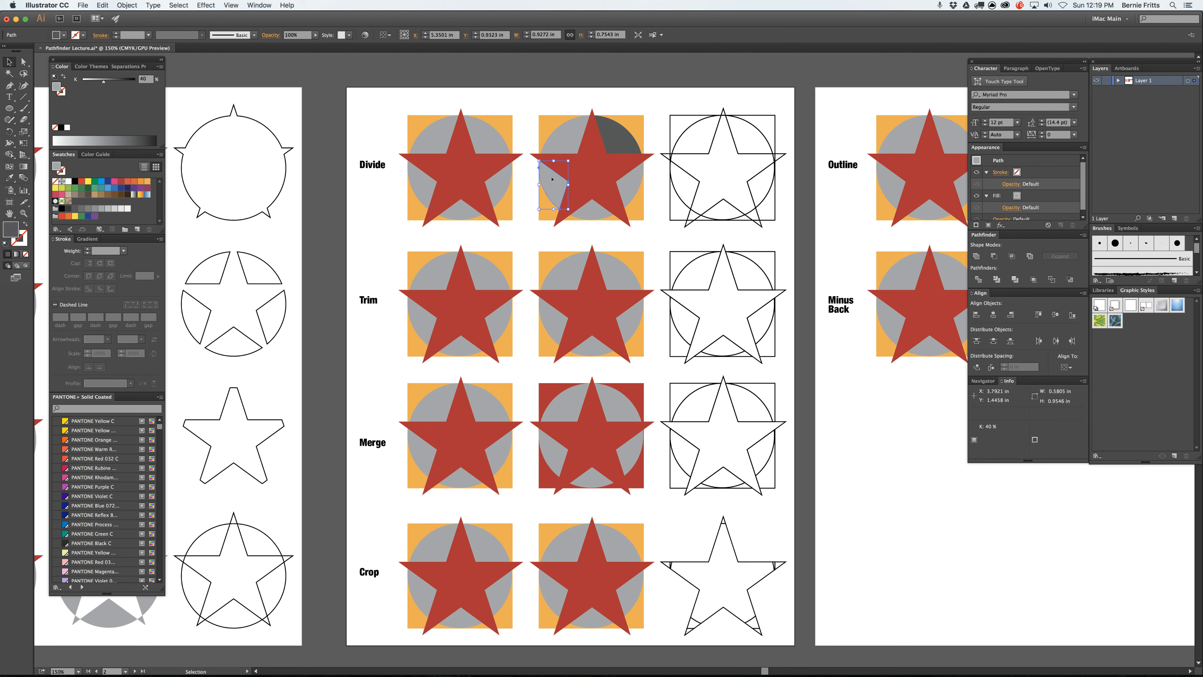
pyautogui.click(66, 209)
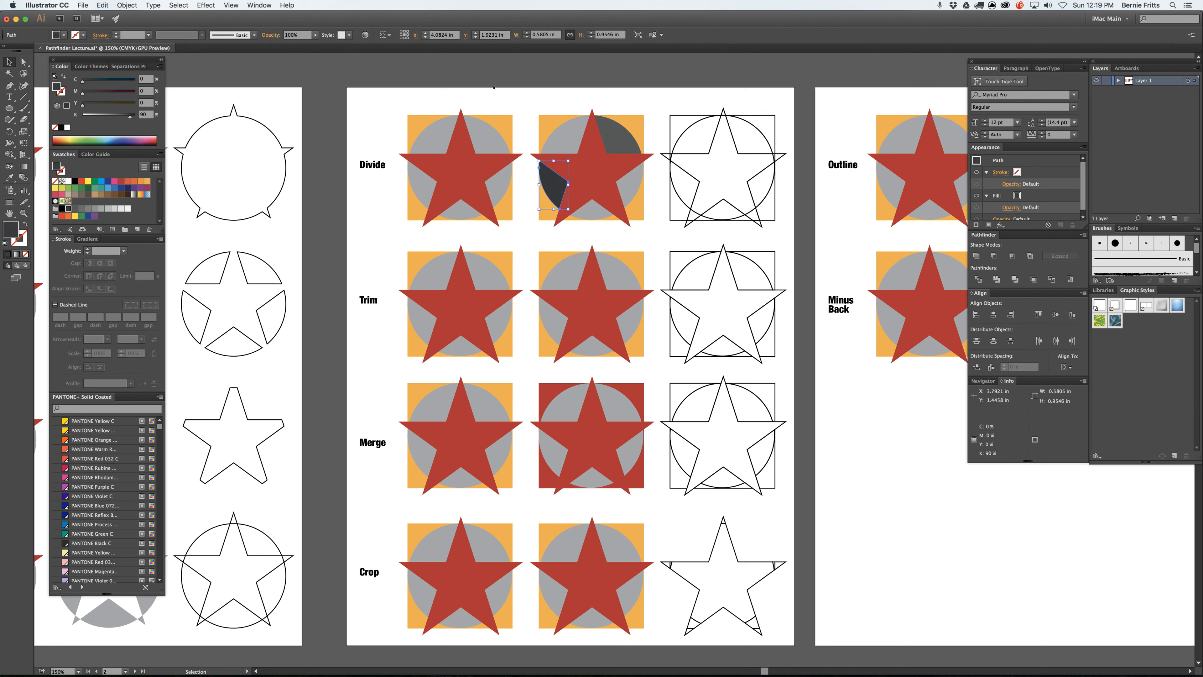
pyautogui.click(555, 127)
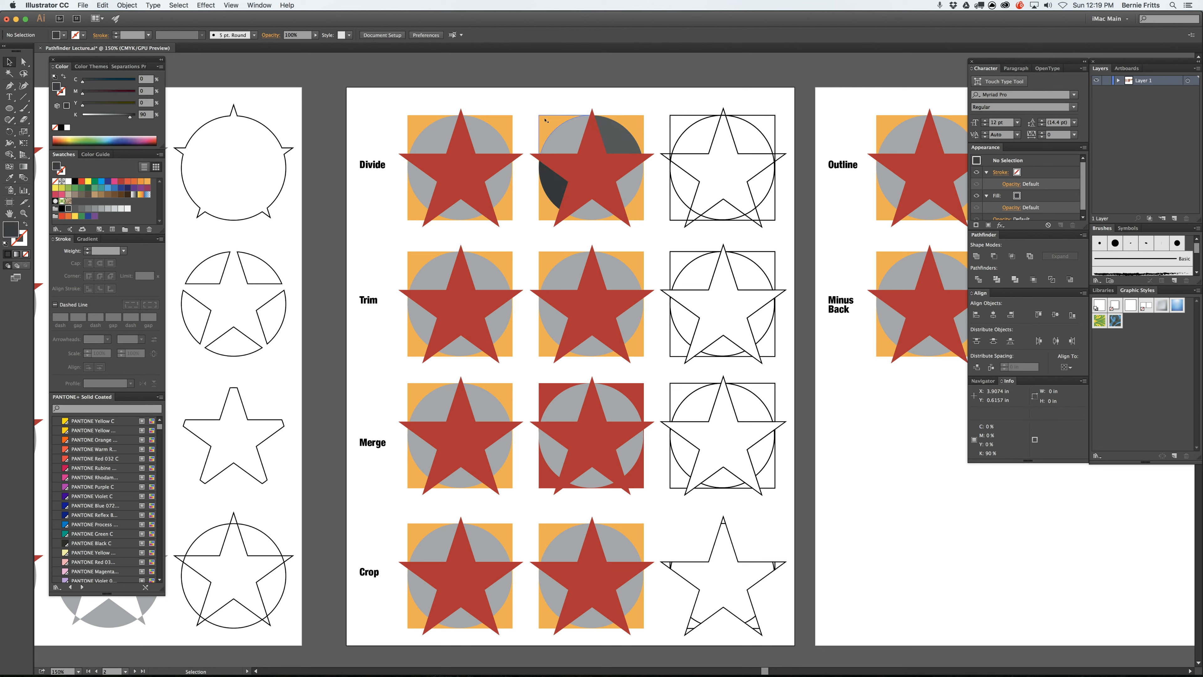
# Fill the upper-left and lower-right corner pieces of the divided square with 100% yellow
pyautogui.click(87, 182)
pyautogui.click(635, 199)
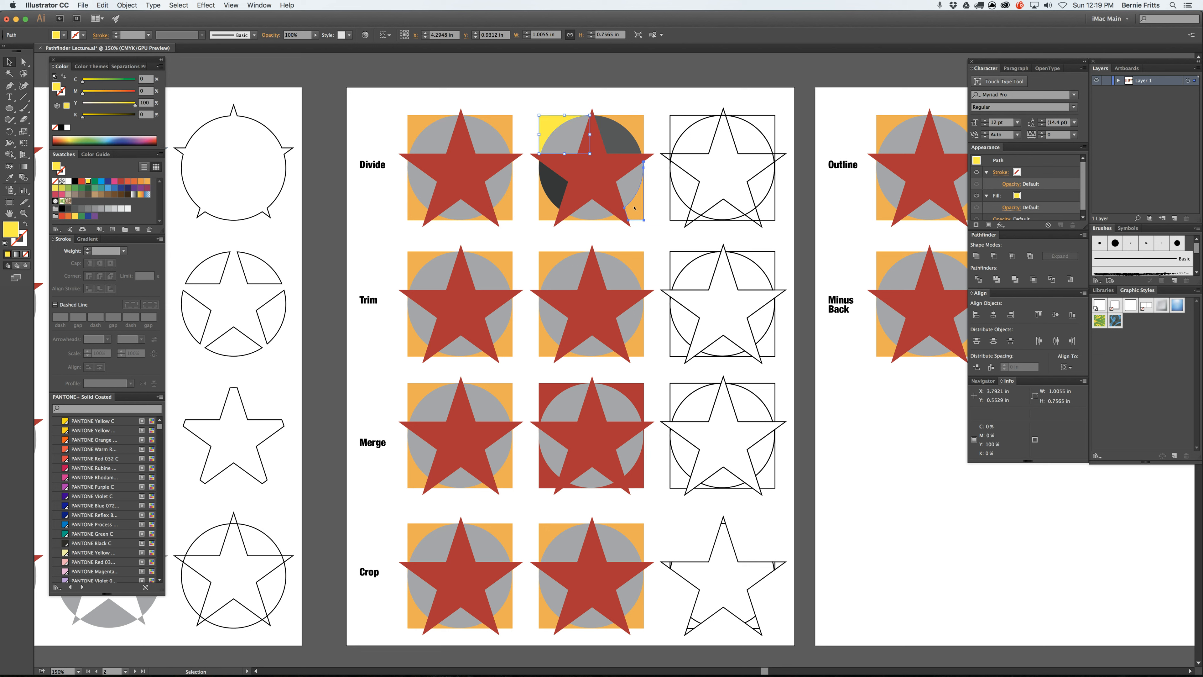
pyautogui.click(88, 182)
pyautogui.click(485, 88)
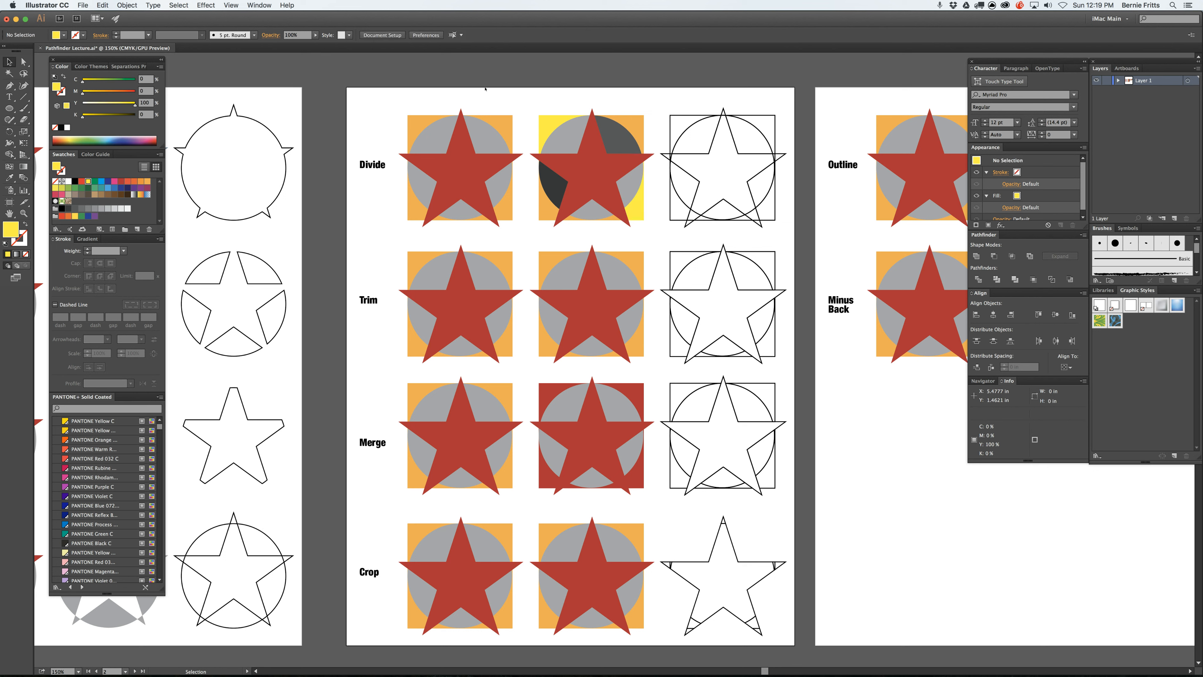
# Fill all five outer tips of the divided star with golden yellow (M 10%, Y 95%)
pyautogui.click(647, 158)
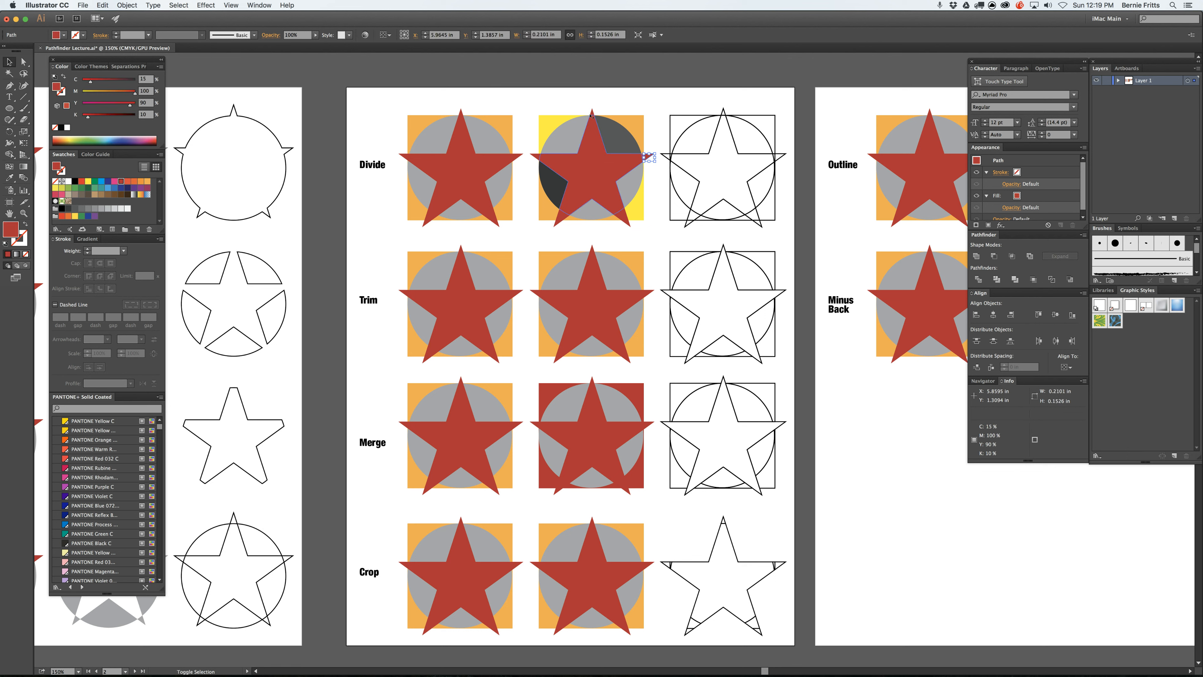
pyautogui.keyDown('shift'); pyautogui.click(599, 118); pyautogui.keyUp('shift')
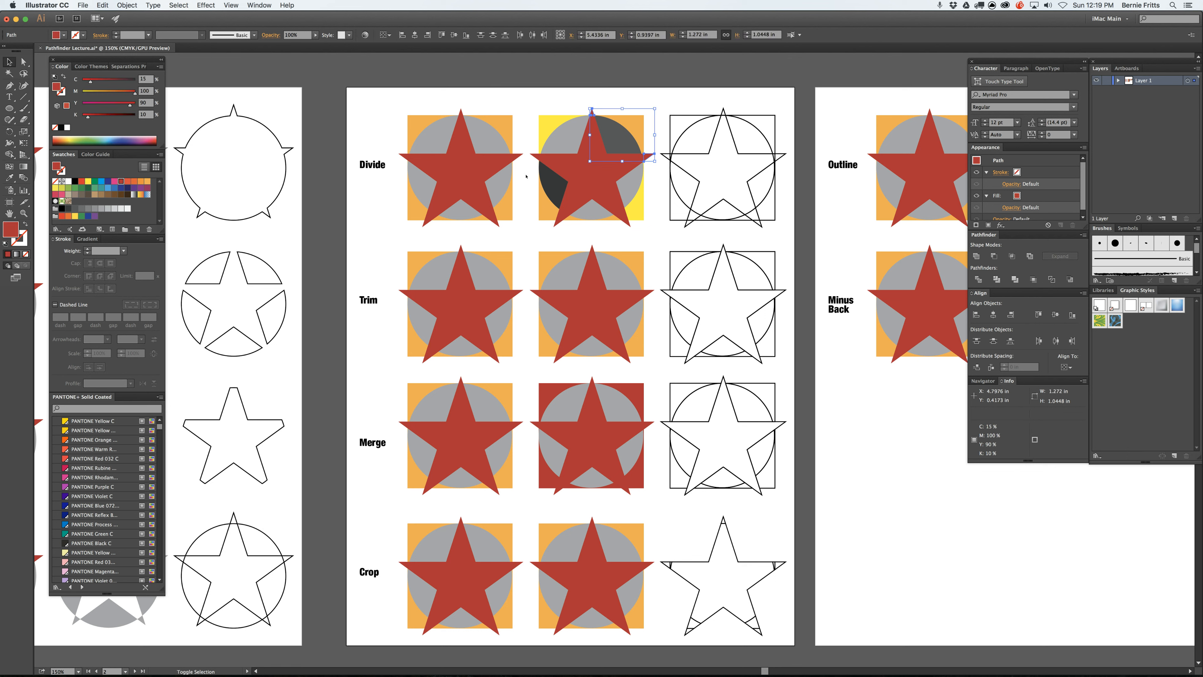
pyautogui.keyDown('shift'); pyautogui.click(535, 154); pyautogui.keyUp('shift')
pyautogui.keyDown('shift'); pyautogui.click(554, 223); pyautogui.keyUp('shift')
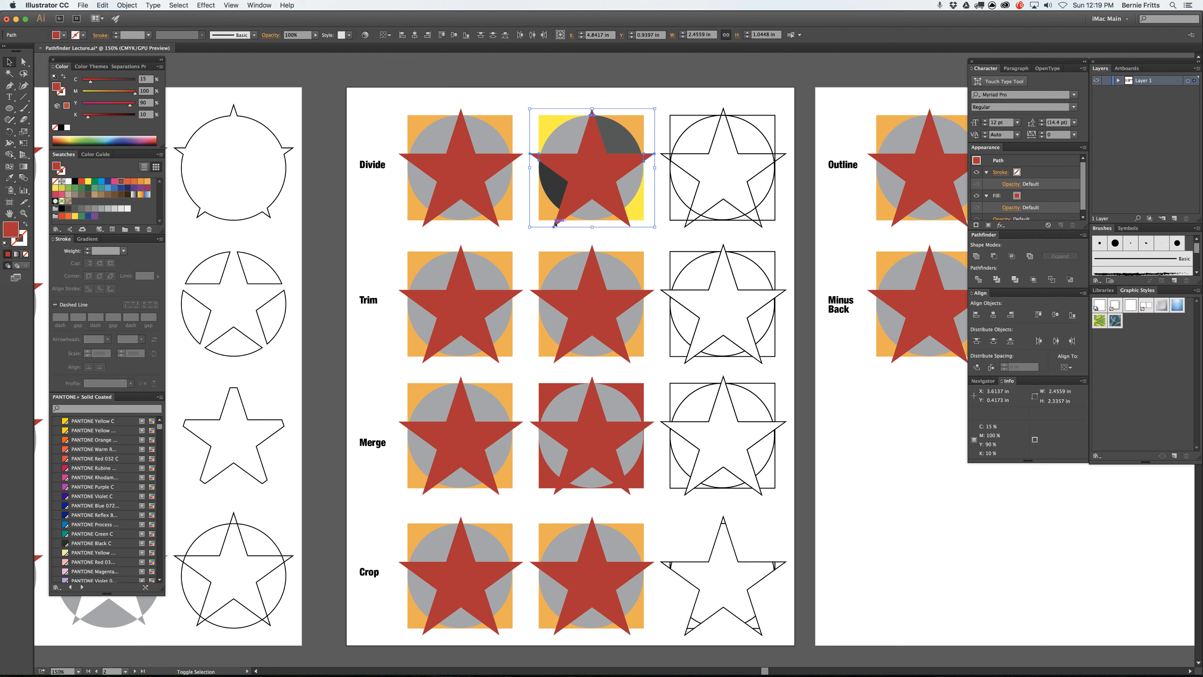
pyautogui.keyDown('shift'); pyautogui.click(630, 223); pyautogui.keyUp('shift')
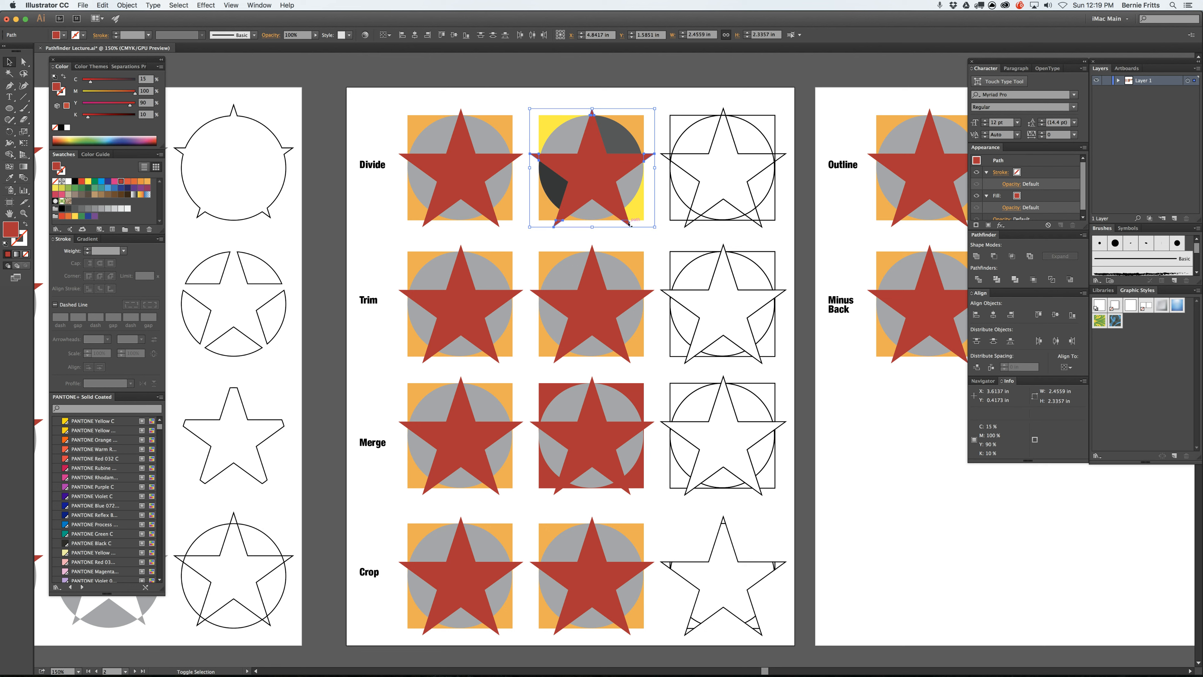
pyautogui.click(76, 217)
pyautogui.click(536, 74)
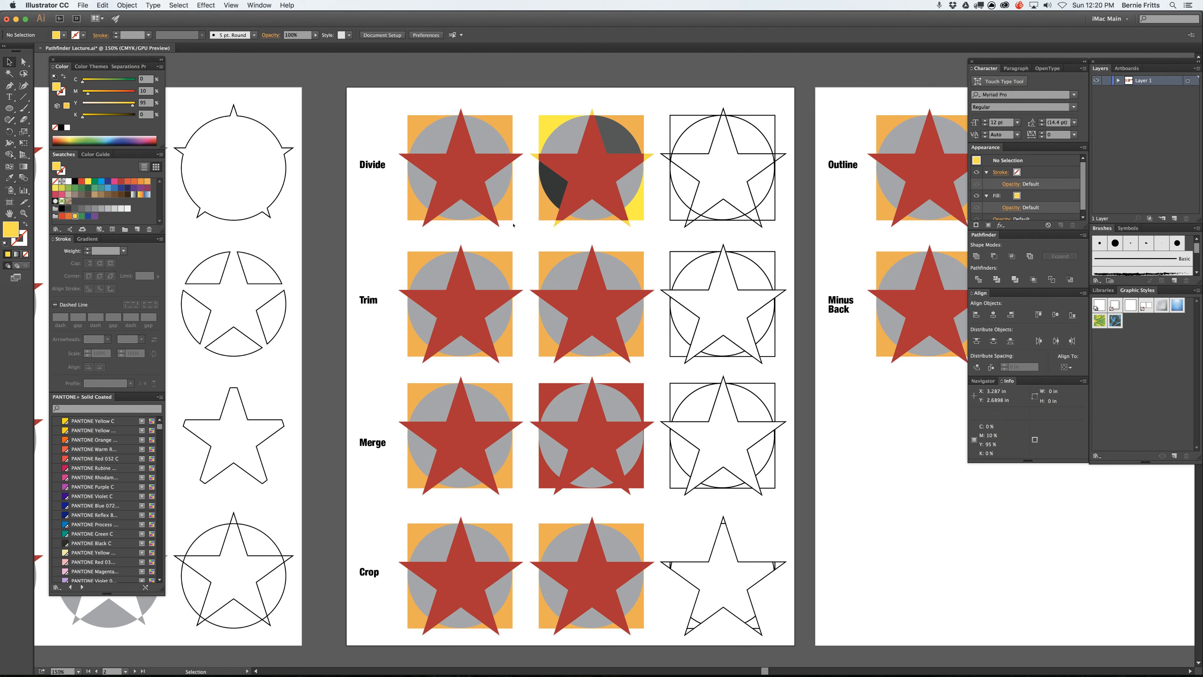
# Apply Trim to the middle example in the Trim row and ungroup the result
pyautogui.click(595, 301)
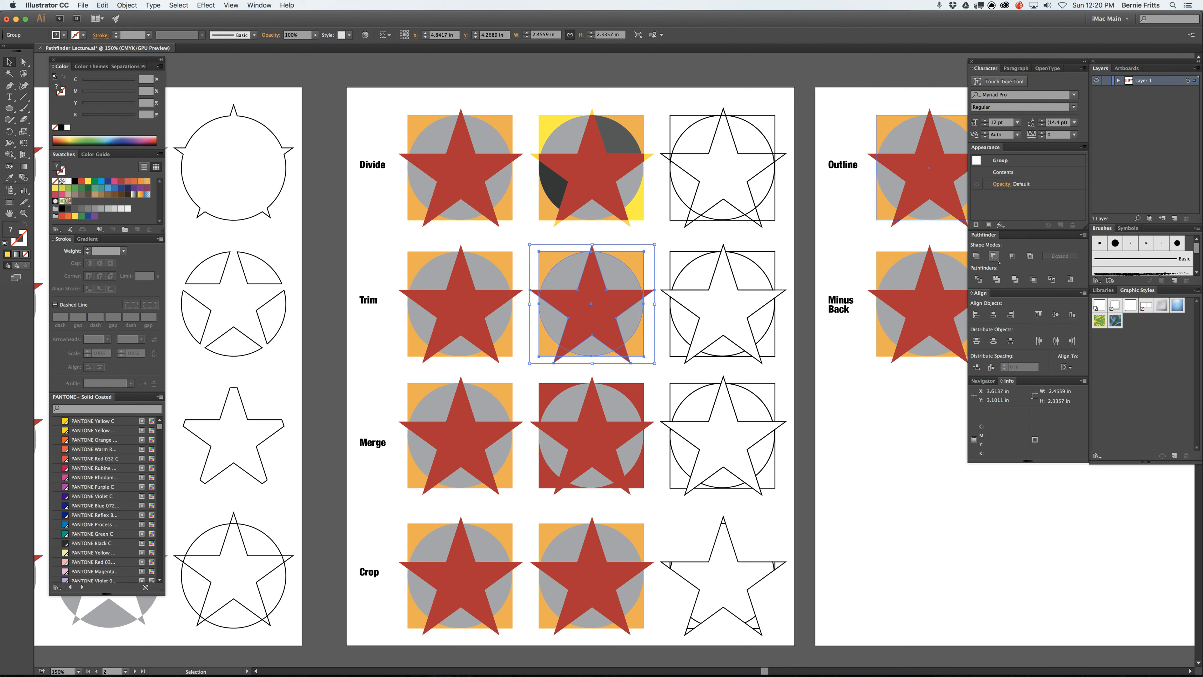
pyautogui.click(997, 279)
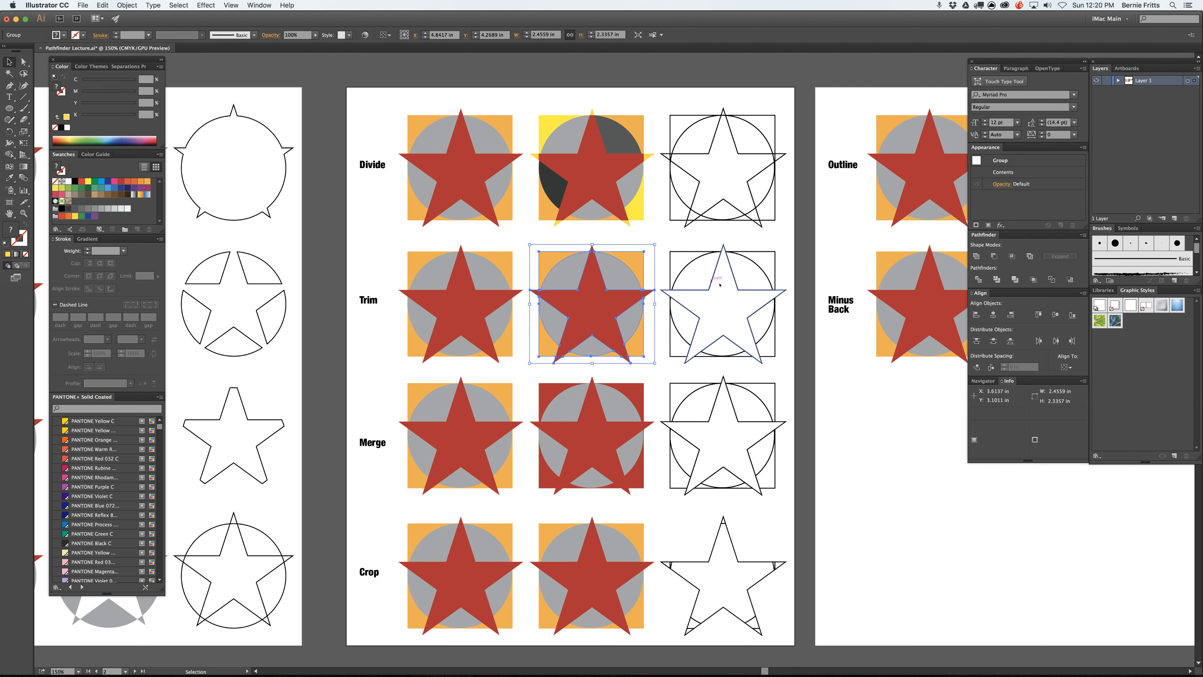
pyautogui.click(638, 240)
pyautogui.rightClick(588, 300)
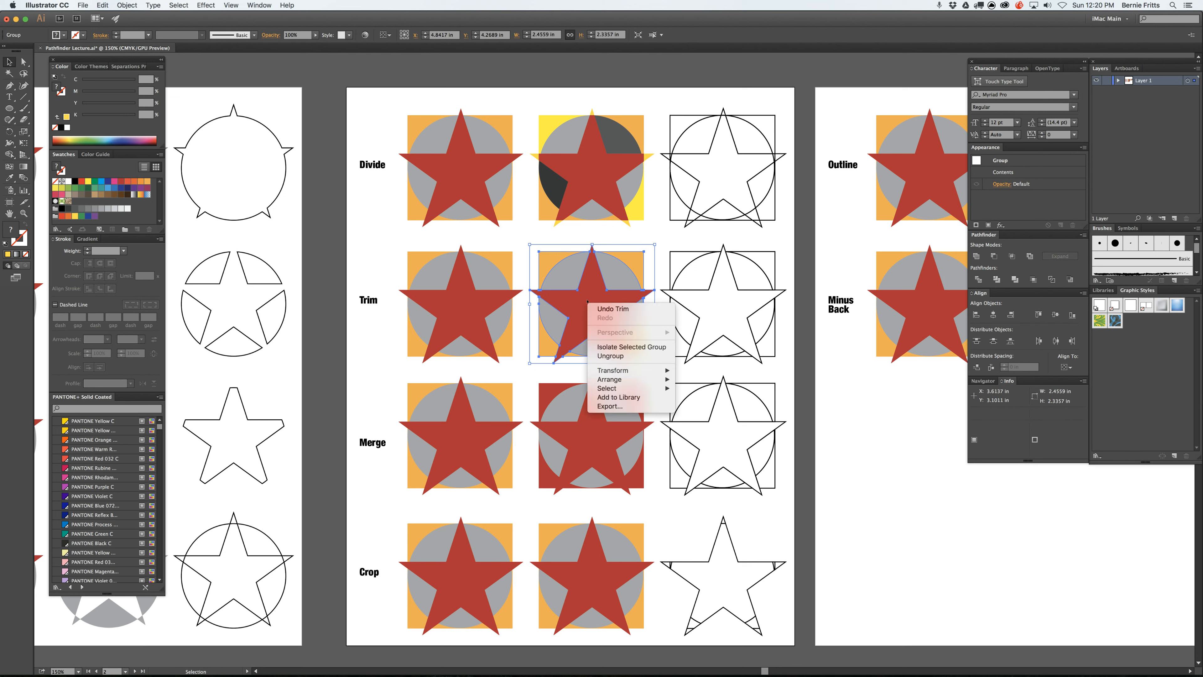
pyautogui.click(621, 356)
pyautogui.click(657, 234)
# Move the trimmed red star away to expose the cut-out beneath it, and undo the move
pyautogui.click(602, 322)
pyautogui.moveTo(603, 317); pyautogui.dragTo(663, 167)
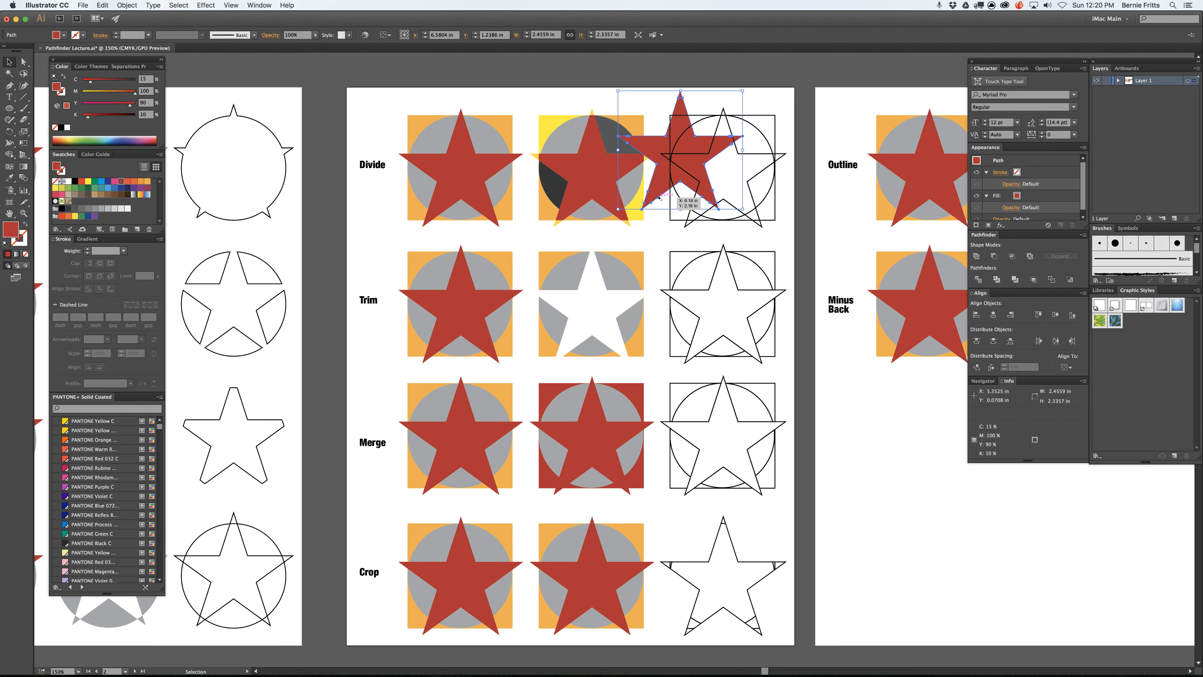
pyautogui.click(595, 307)
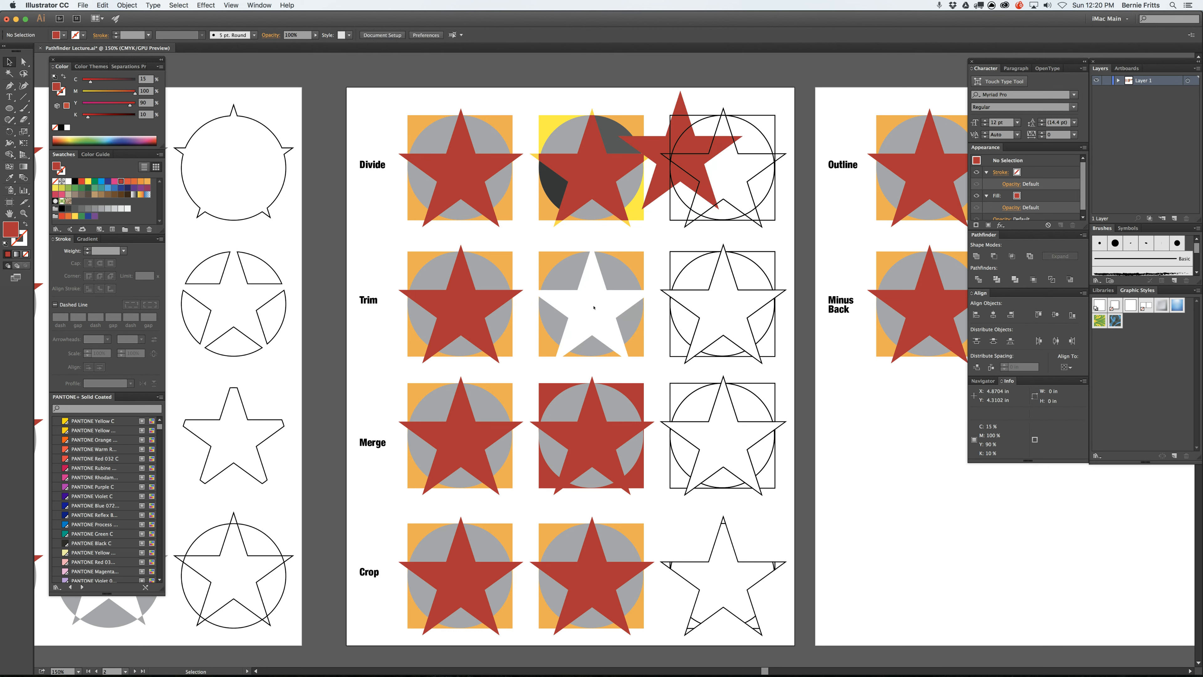
pyautogui.press('cmd+z')
# Select the trimmed circle's upper-right segment, try moving its dark gray counterpart in the Divide row, and undo the move
pyautogui.click(616, 274)
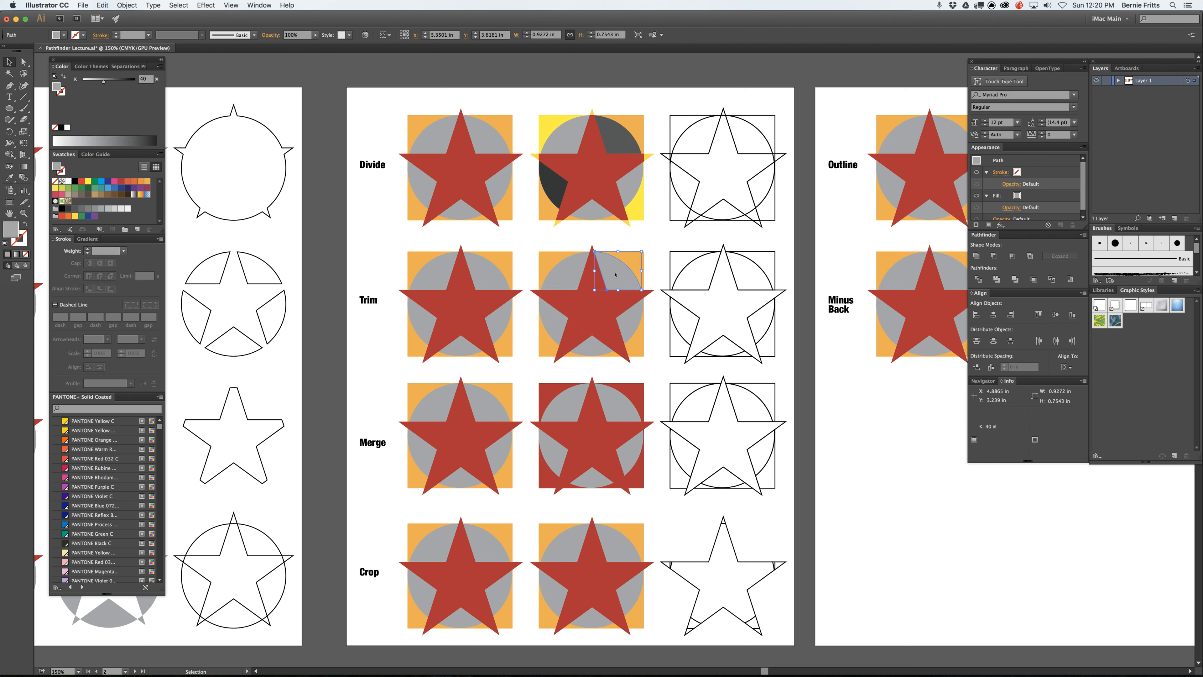
pyautogui.click(621, 142)
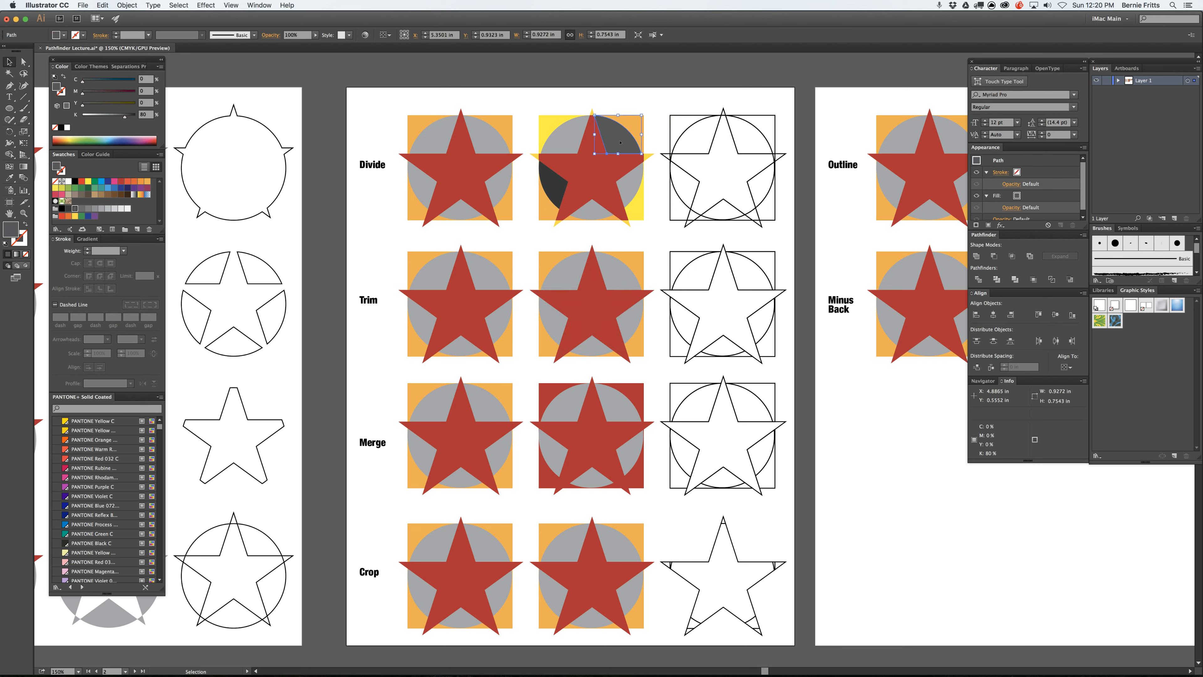
pyautogui.moveTo(620, 142); pyautogui.dragTo(629, 130)
pyautogui.press('super+z')
# Try moving the whole trimmed star and the divided star's center piece to compare them, undoing each move
pyautogui.click(592, 300)
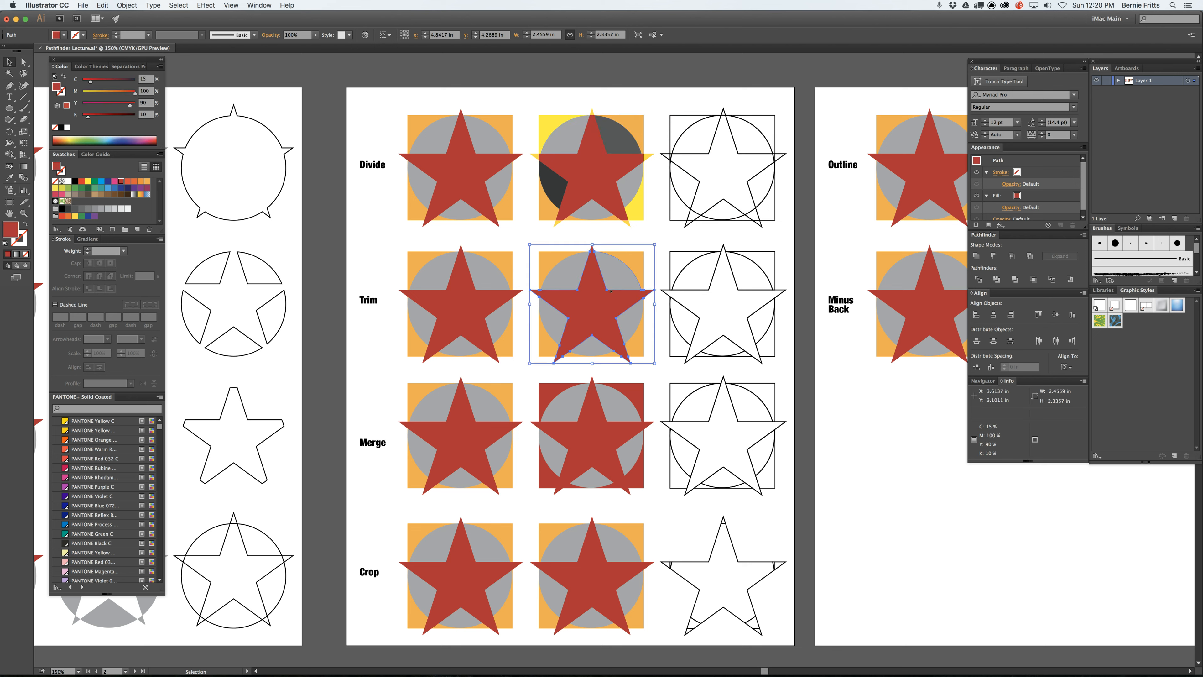
pyautogui.click(635, 258)
pyautogui.click(604, 305)
pyautogui.moveTo(605, 305); pyautogui.dragTo(634, 291)
pyautogui.press('super+z')
pyautogui.moveTo(593, 179); pyautogui.dragTo(632, 155)
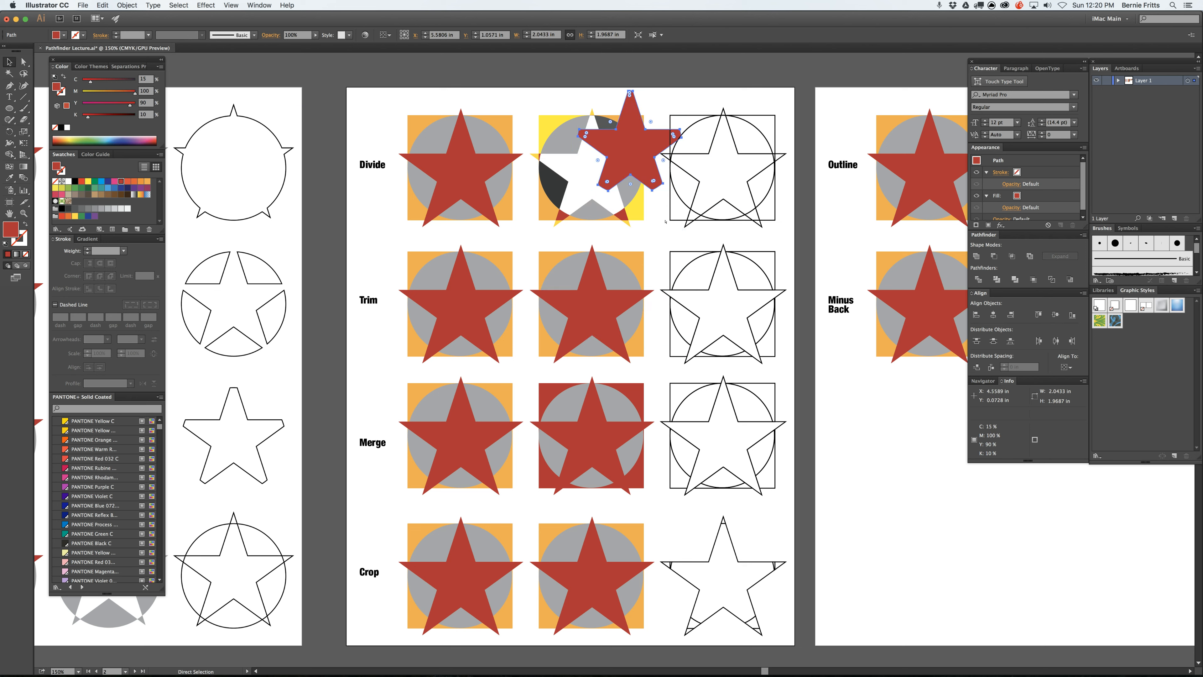
pyautogui.press('super+z')
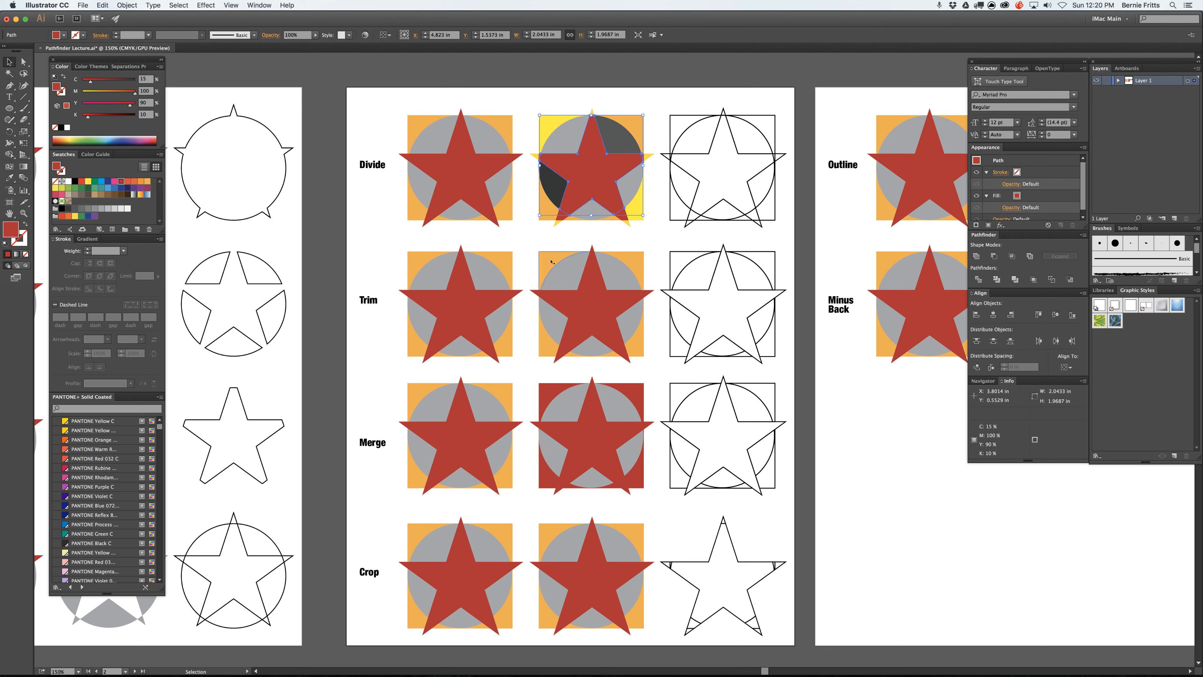
# Select the trimmed gray circle segments and red star one at a time to examine the separate pieces
pyautogui.click(558, 282)
pyautogui.click(557, 281)
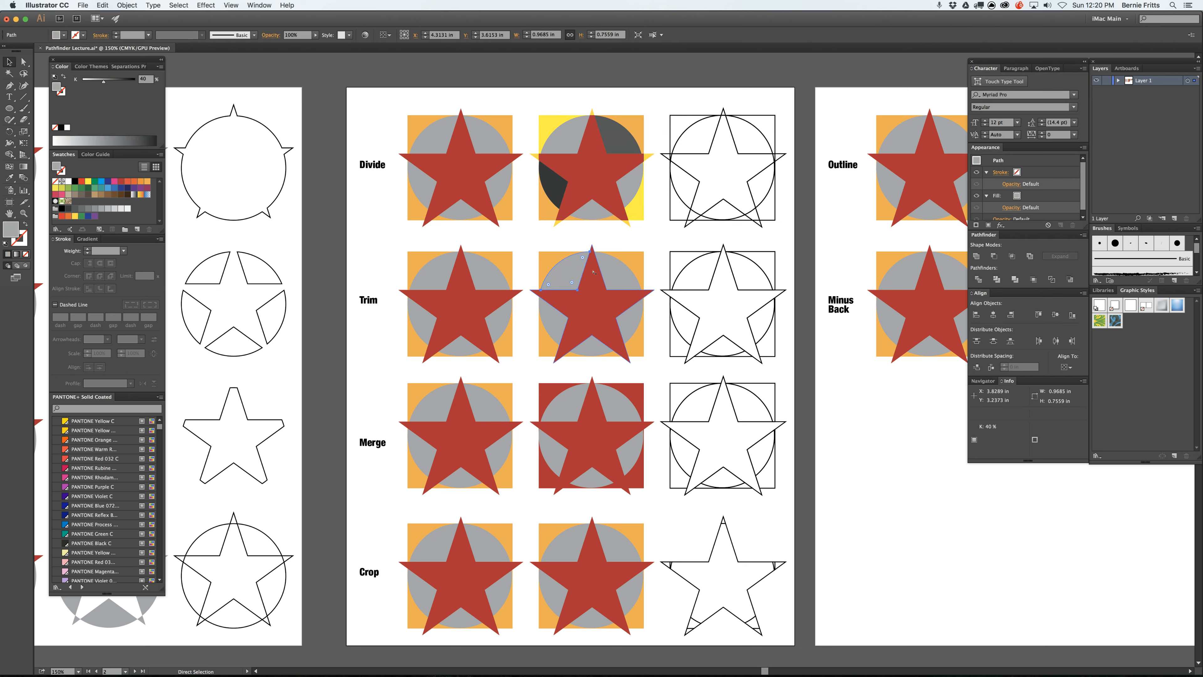
pyautogui.click(617, 277)
pyautogui.click(578, 326)
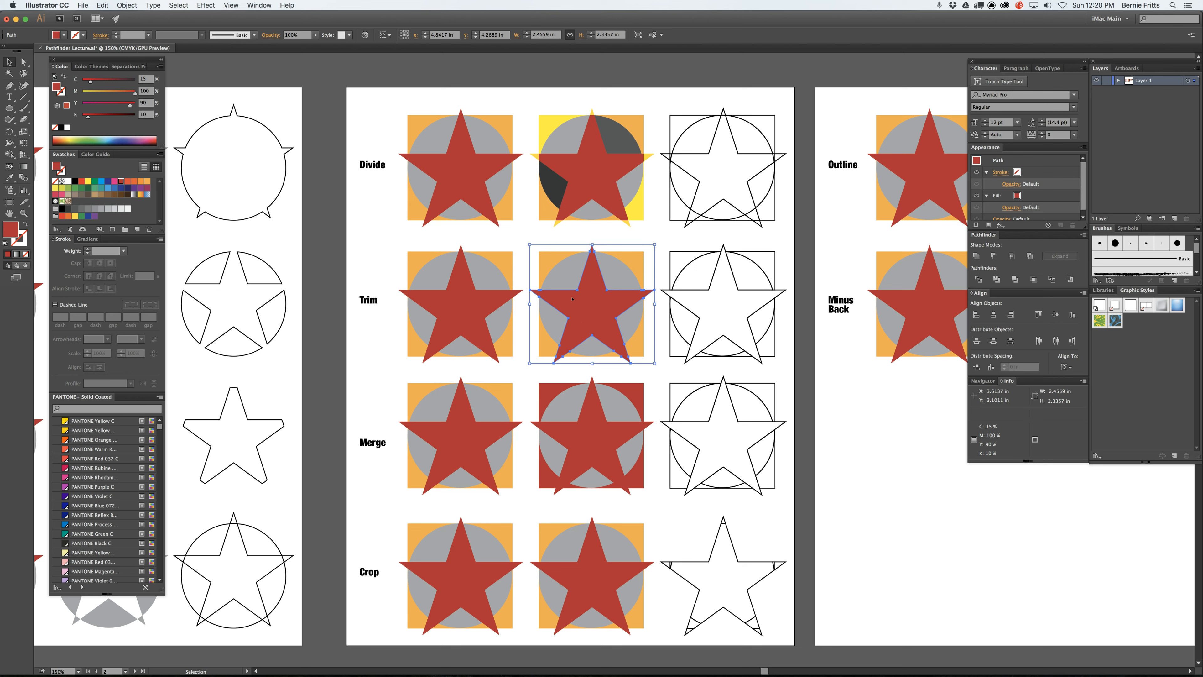
pyautogui.click(803, 404)
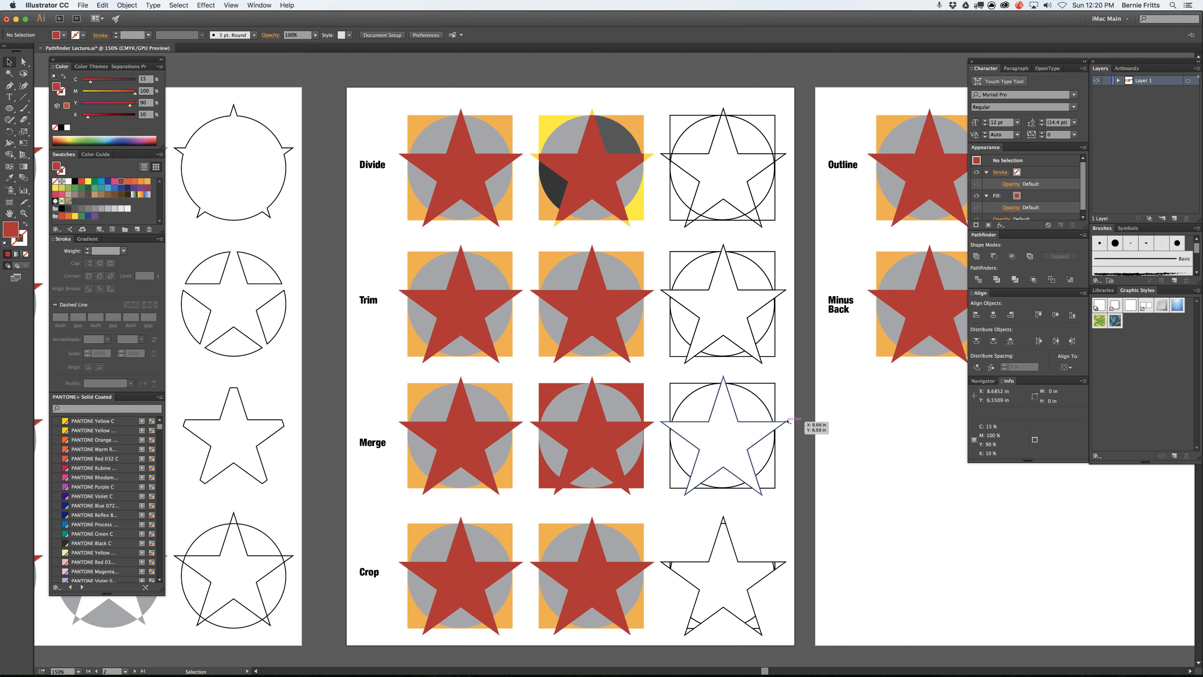
# Apply Merge to the middle example in the Merge row and ungroup the result
pyautogui.click(588, 440)
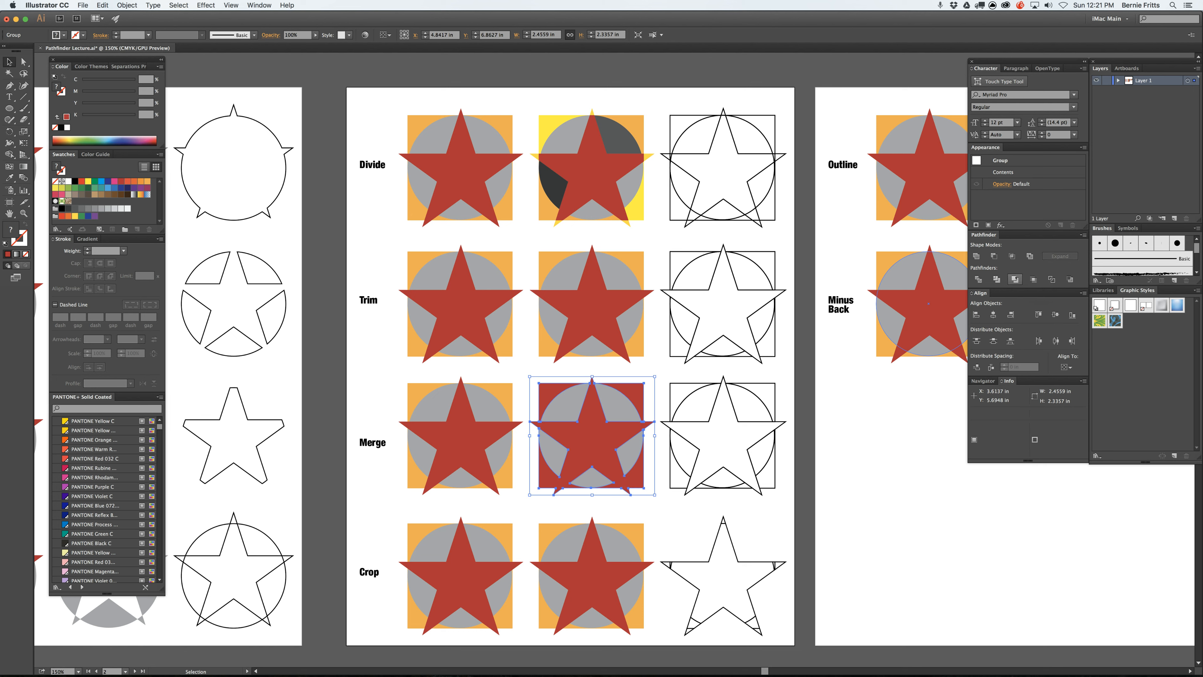
pyautogui.click(651, 501)
pyautogui.click(596, 433)
pyautogui.rightClick(595, 433)
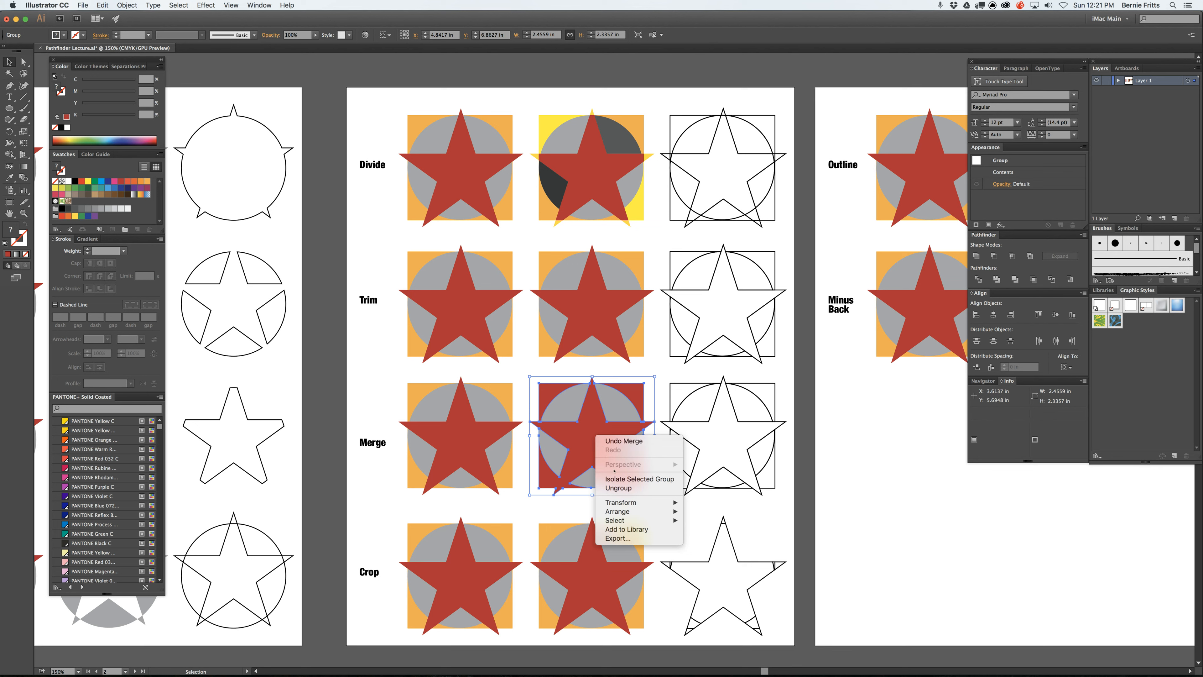
pyautogui.click(624, 487)
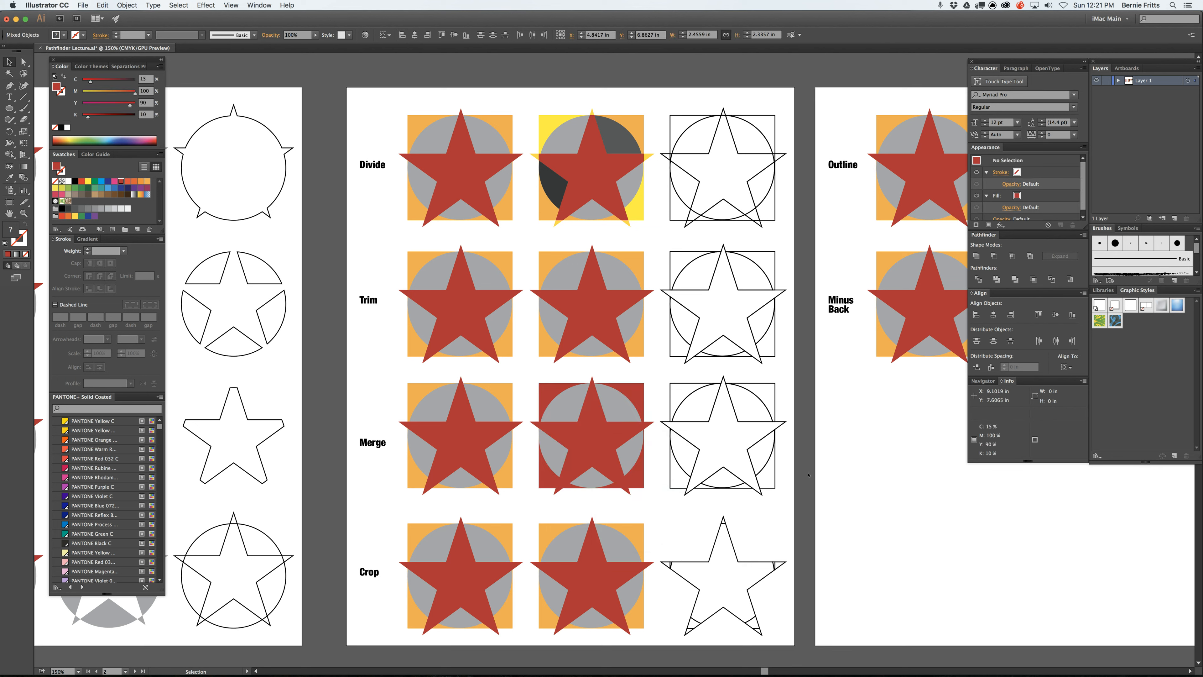
# Try moving the merged red star and square off the gray circle segments, select individual segments, and undo the moves
pyautogui.click(611, 458)
pyautogui.moveTo(611, 459); pyautogui.dragTo(639, 443)
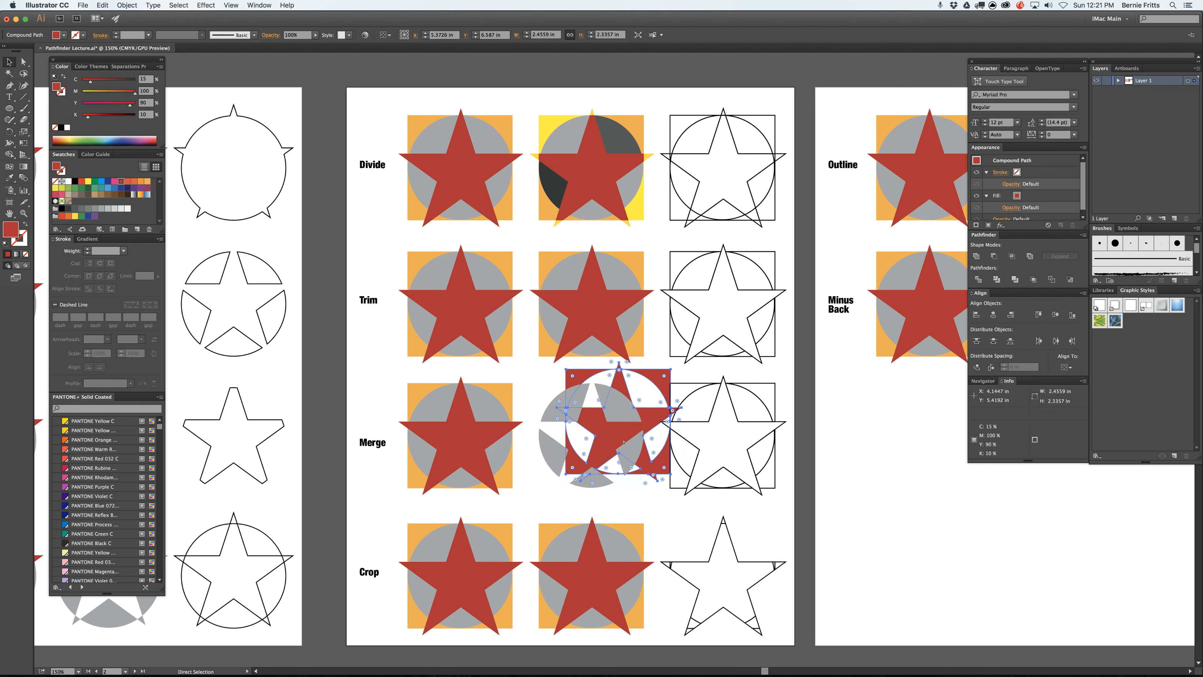
pyautogui.press('super+z')
pyautogui.click(614, 403)
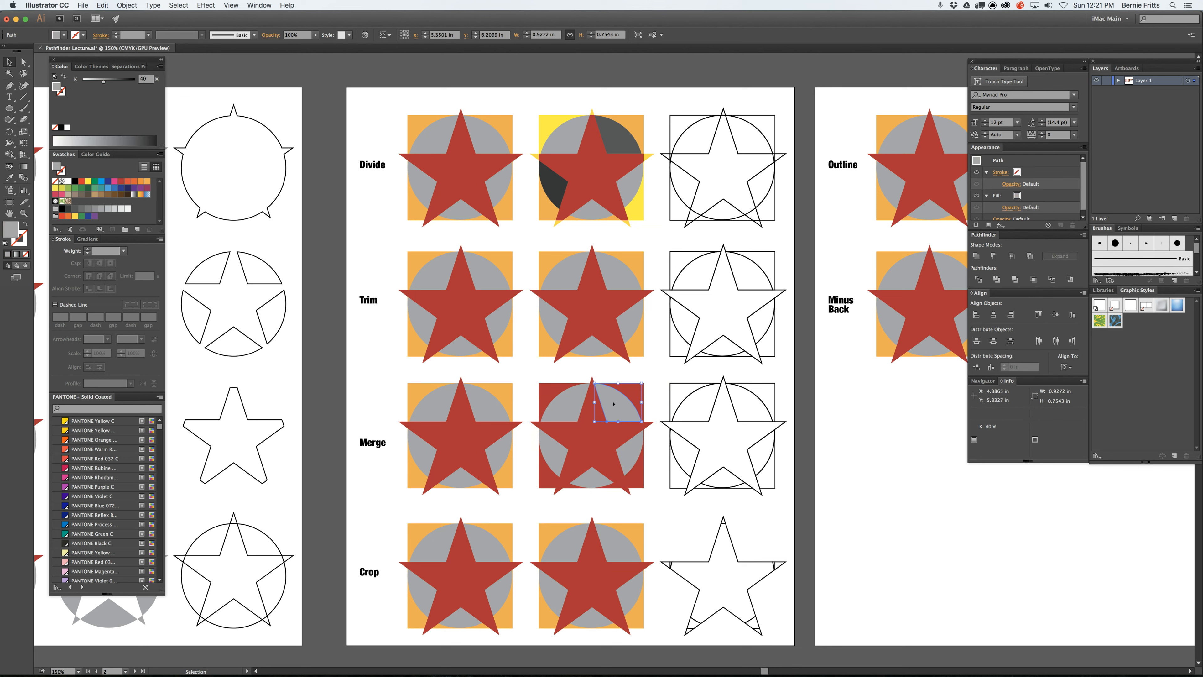
pyautogui.click(558, 411)
pyautogui.moveTo(596, 447); pyautogui.dragTo(697, 434)
pyautogui.press('super+z')
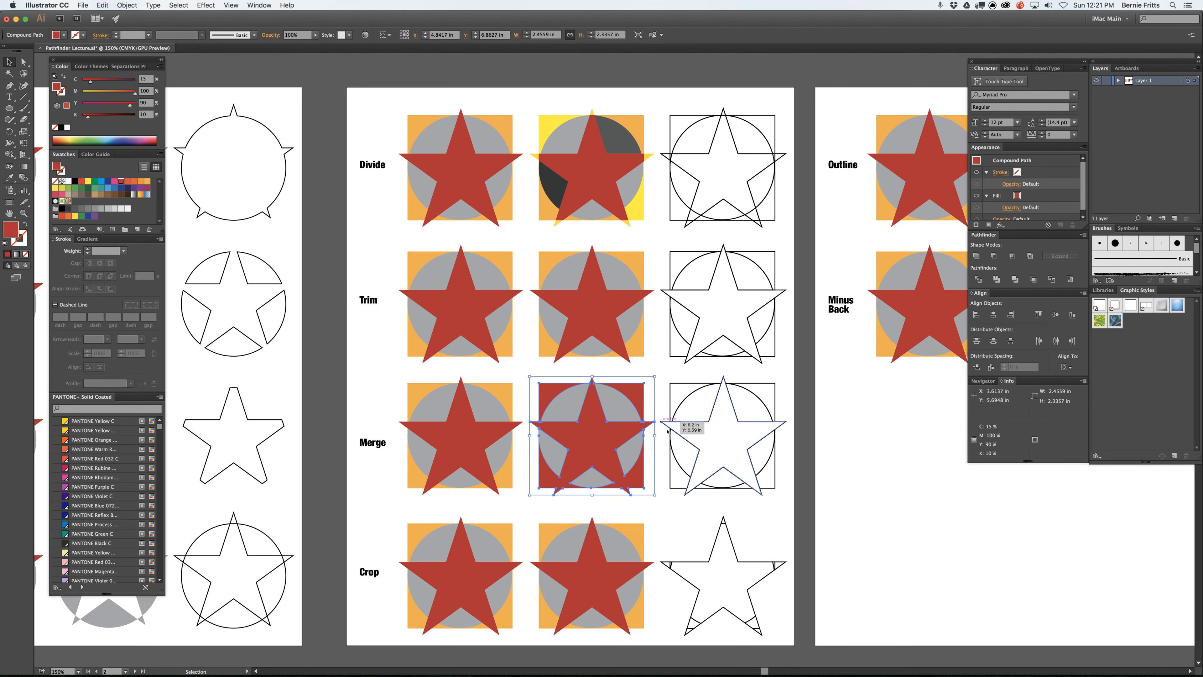
# Shift the trimmed red star slightly sideways to compare it with the merged shape, and undo the move
pyautogui.click(591, 307)
pyautogui.moveTo(592, 307); pyautogui.dragTo(608, 307)
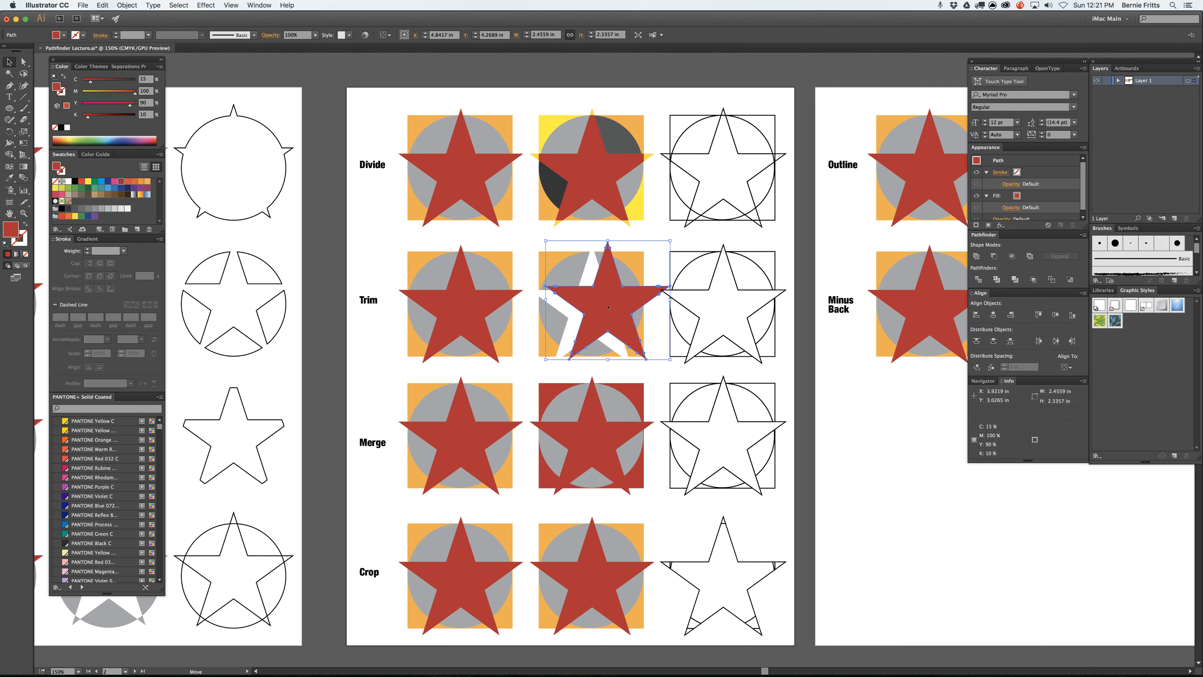
pyautogui.press('super+z')
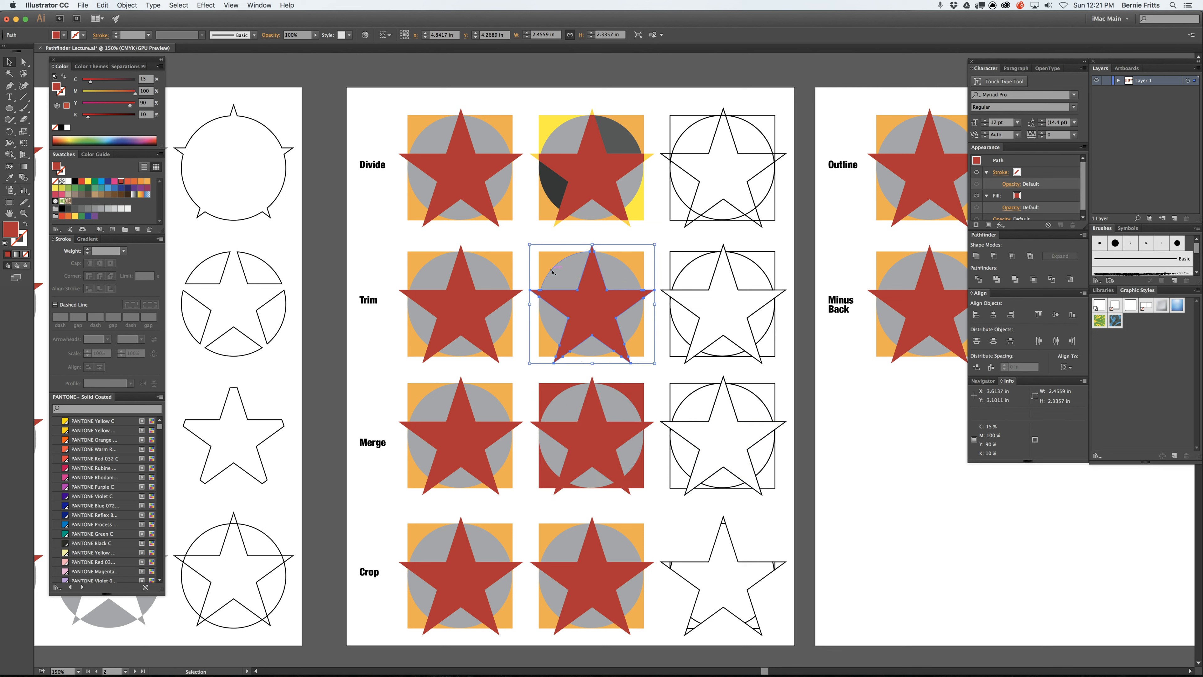
# Try moving the merged red shape again, undo the move, and clear the selection
pyautogui.click(582, 439)
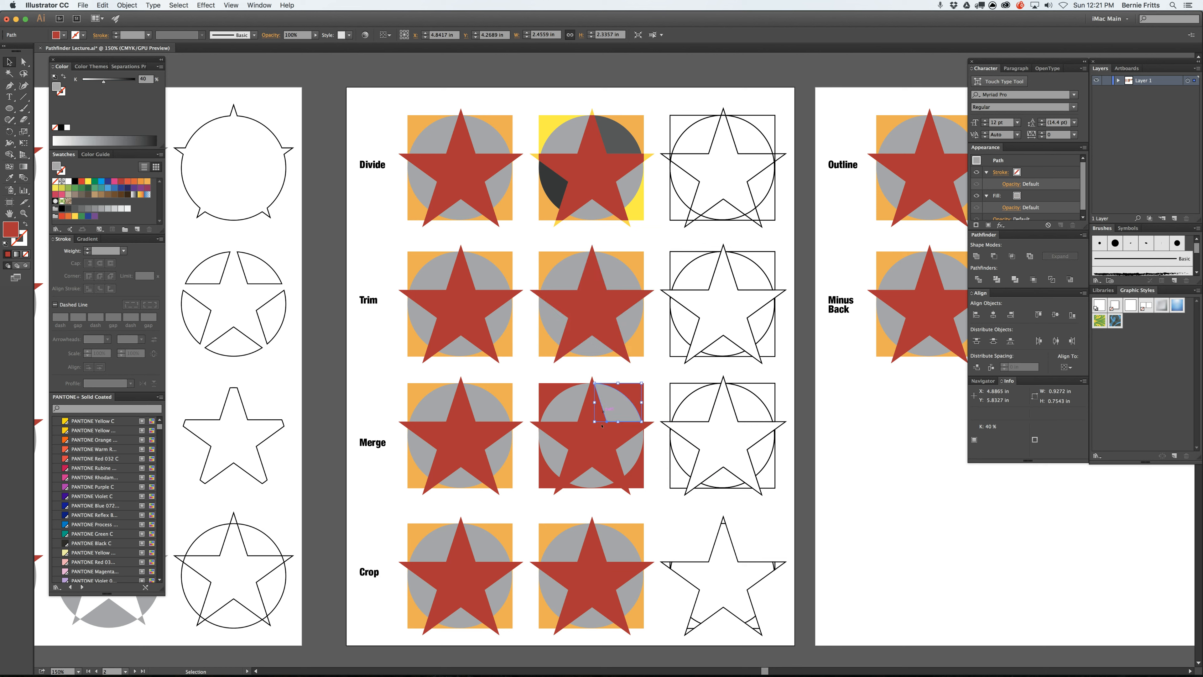
pyautogui.moveTo(582, 450); pyautogui.dragTo(607, 430)
pyautogui.press('super+z')
pyautogui.press('super+z')
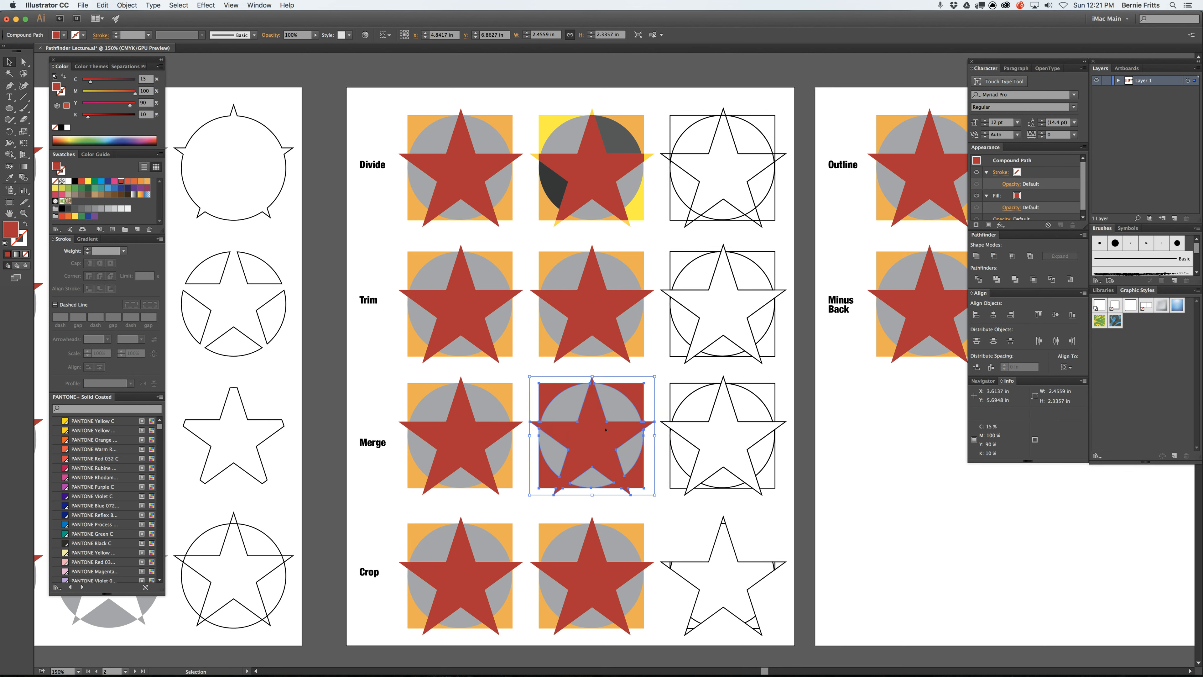
pyautogui.click(854, 436)
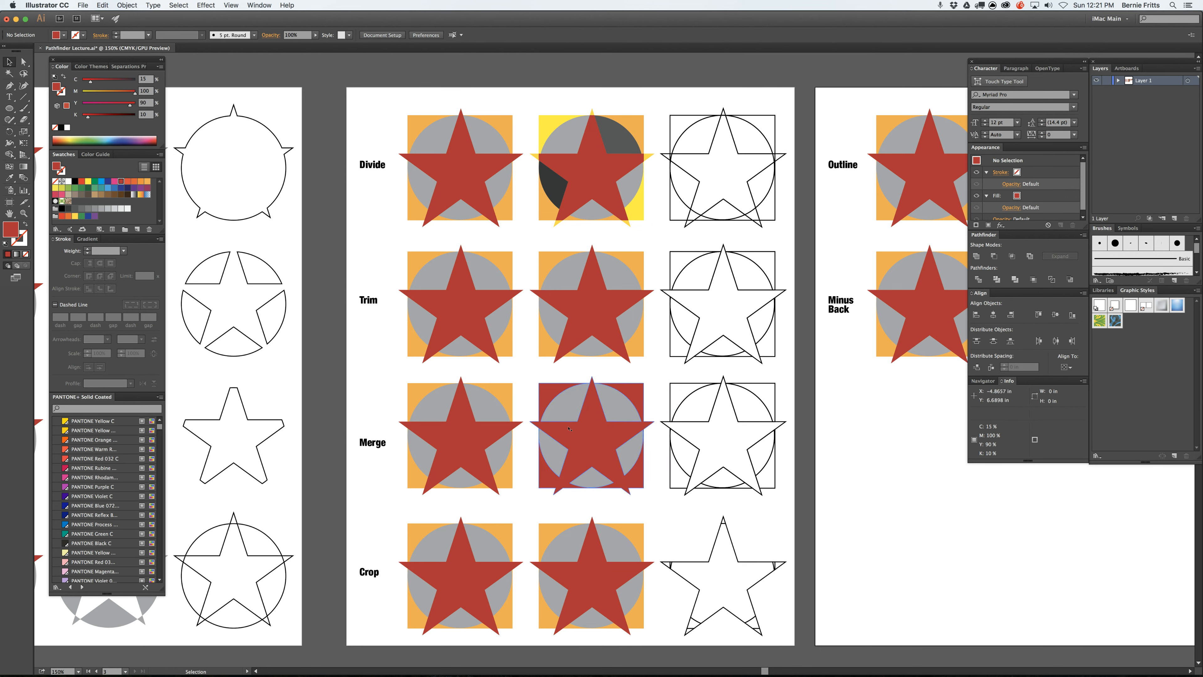
# Apply Crop to the middle example in the Crop row and deselect the result
pyautogui.scroll(-4, 757, 521)
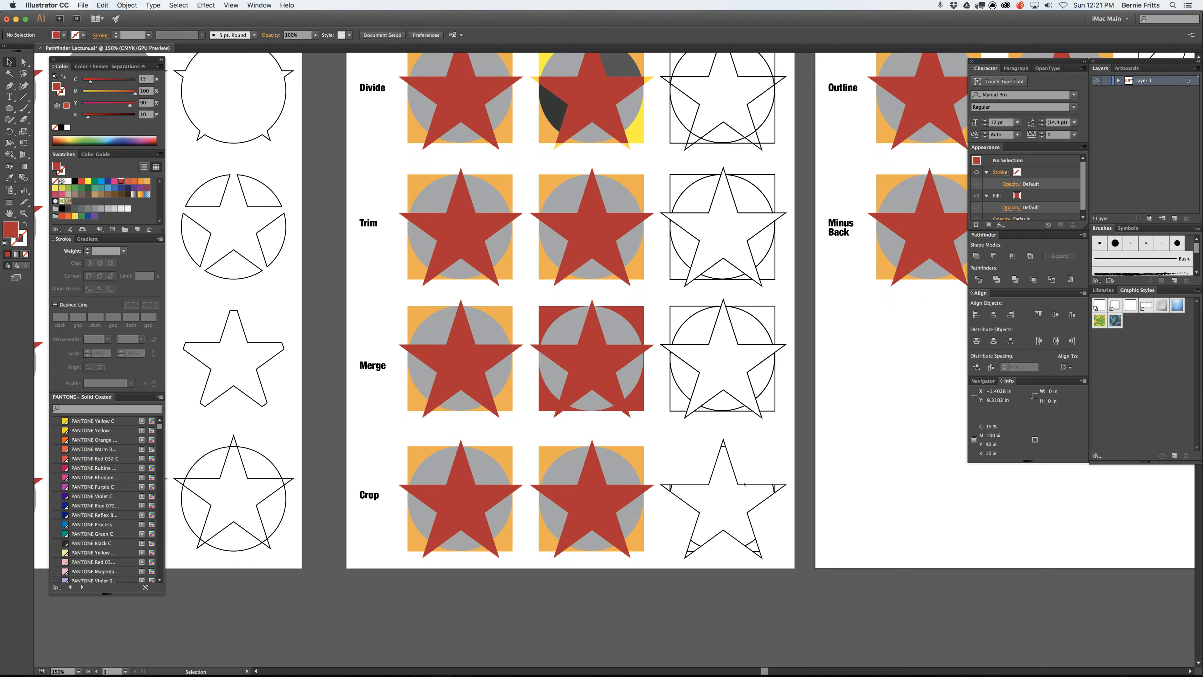
pyautogui.click(576, 492)
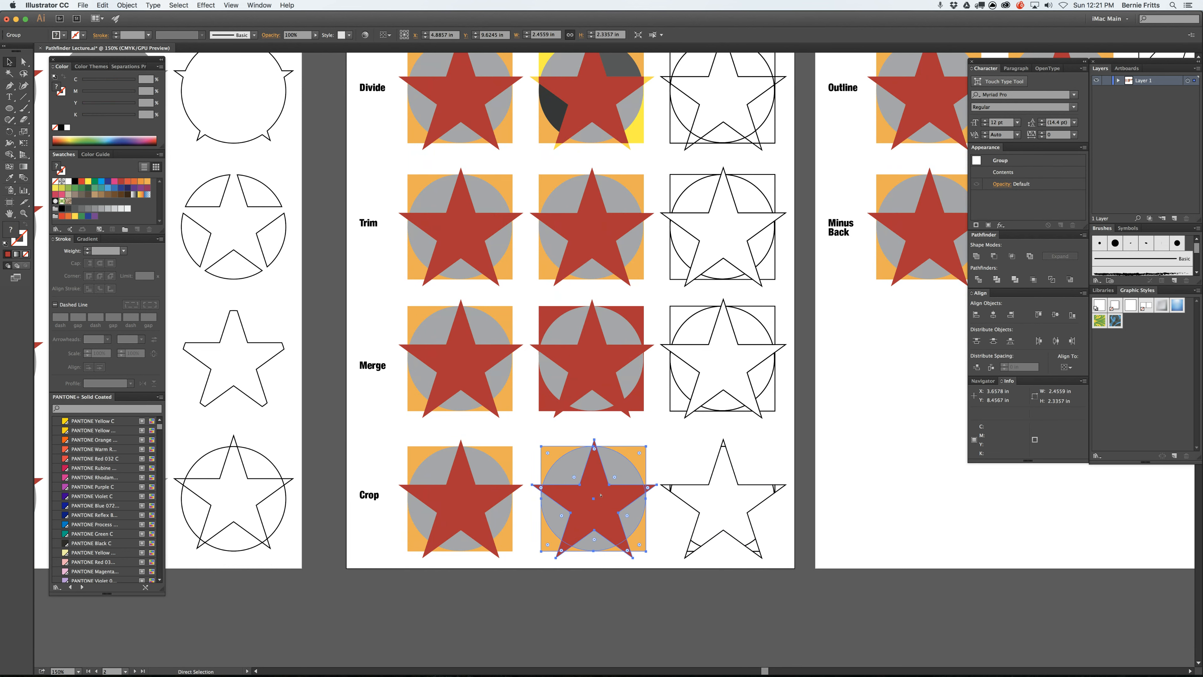
pyautogui.click(1033, 280)
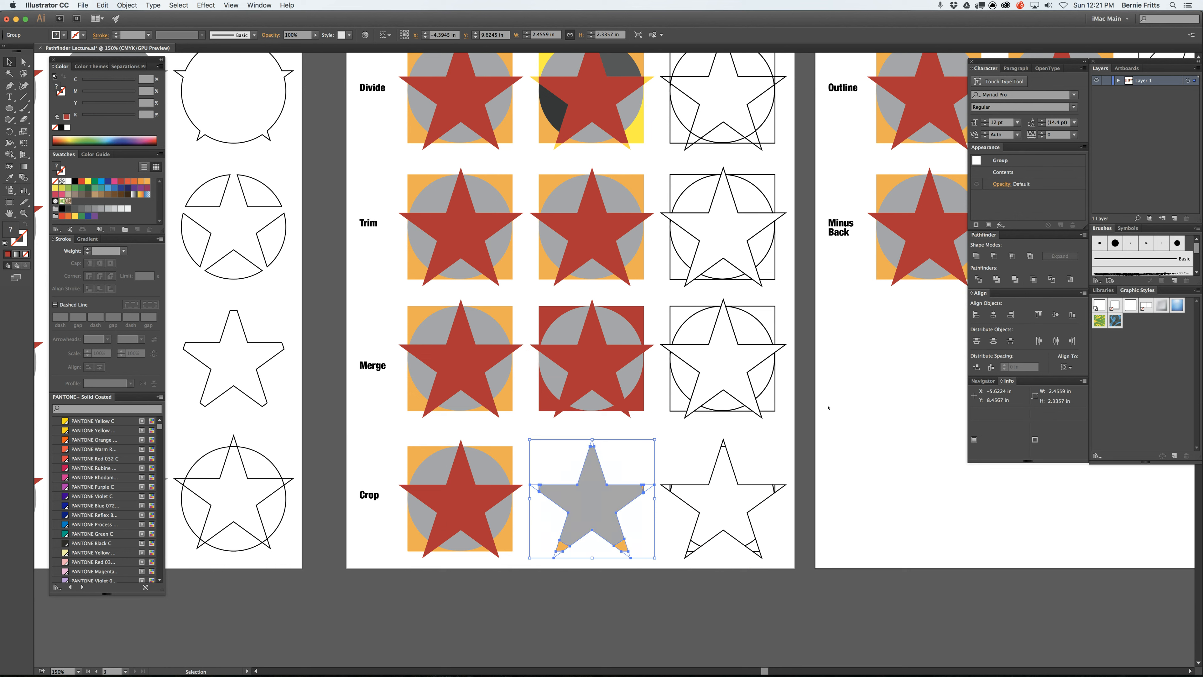
pyautogui.click(668, 445)
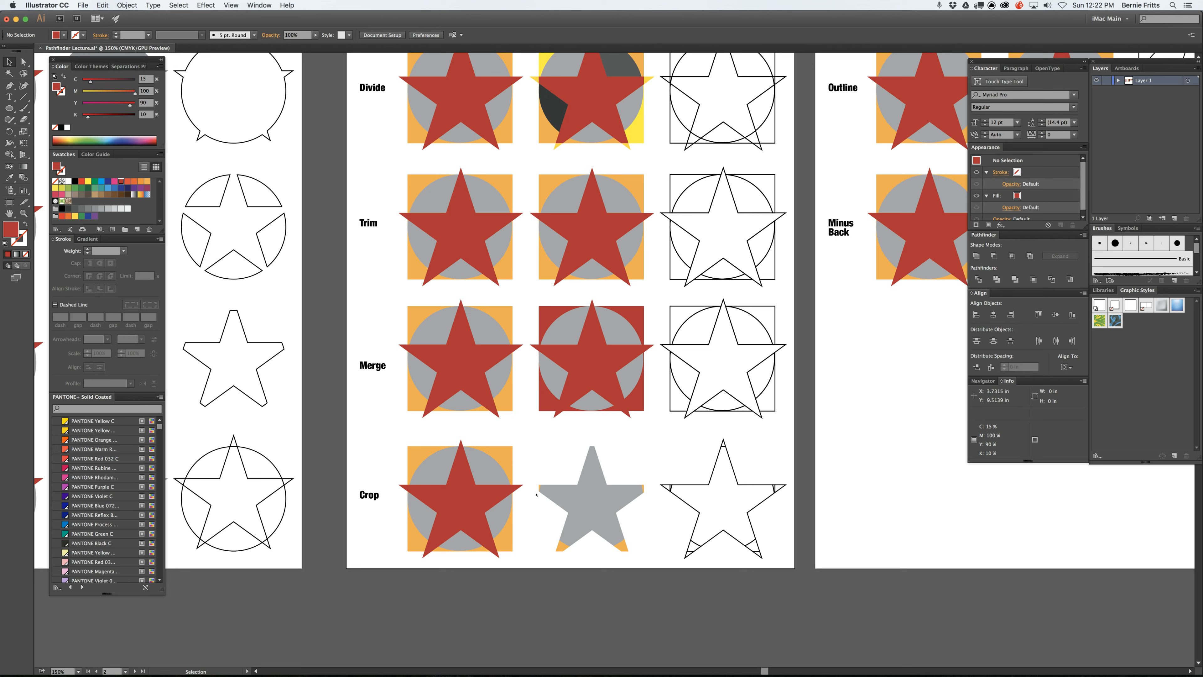
# Ungroup the original star, circle and square example in the Crop row and deselect it
pyautogui.click(479, 514)
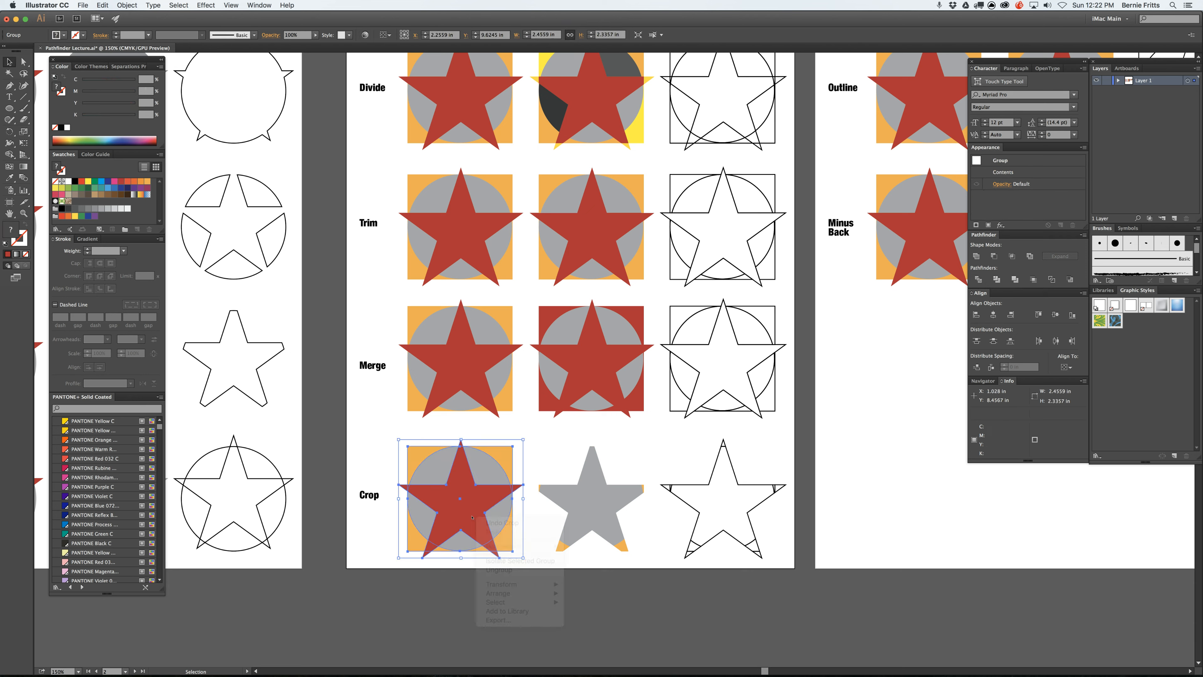
pyautogui.rightClick(475, 511)
pyautogui.click(498, 566)
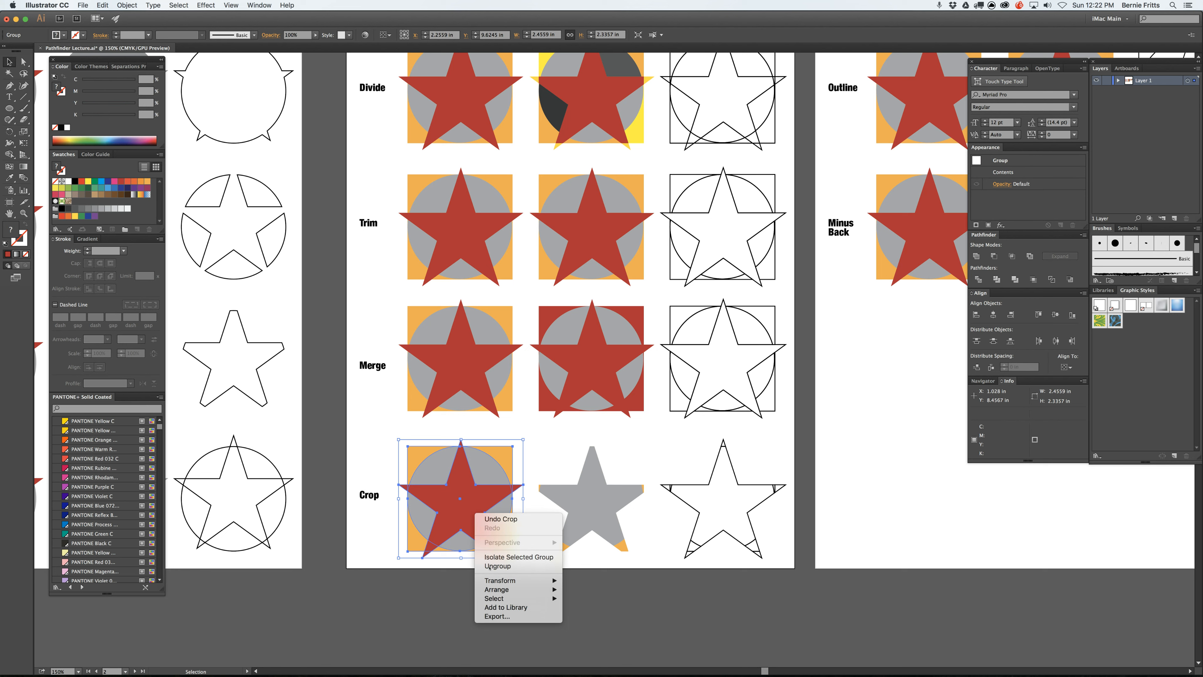
pyautogui.click(451, 566)
# Try deleting the red star from the original Crop example, undo the deletion, and clear the selection
pyautogui.click(462, 446)
pyautogui.press('Delete')
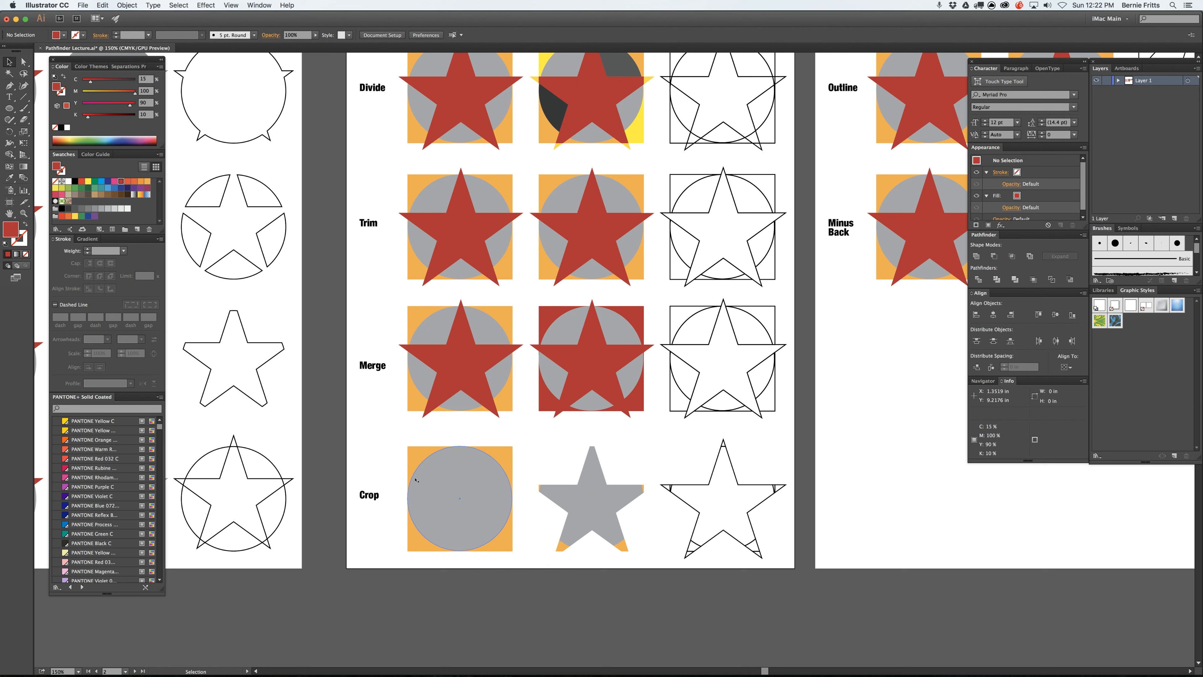
pyautogui.press('super+z')
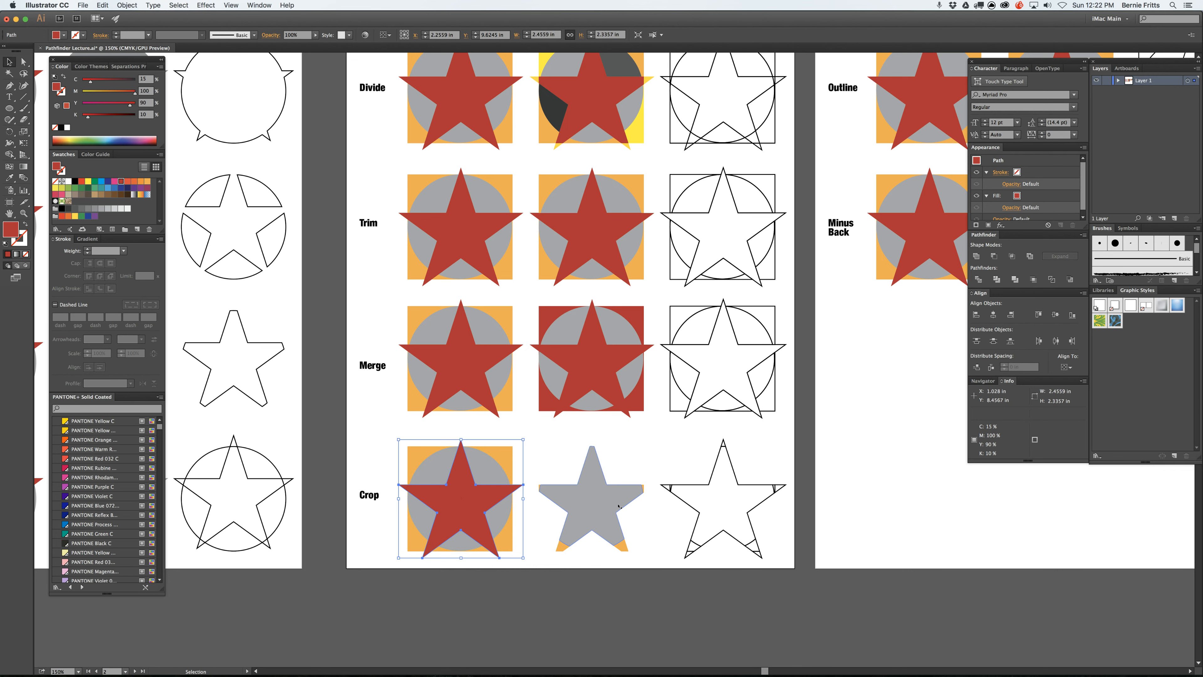
pyautogui.click(856, 480)
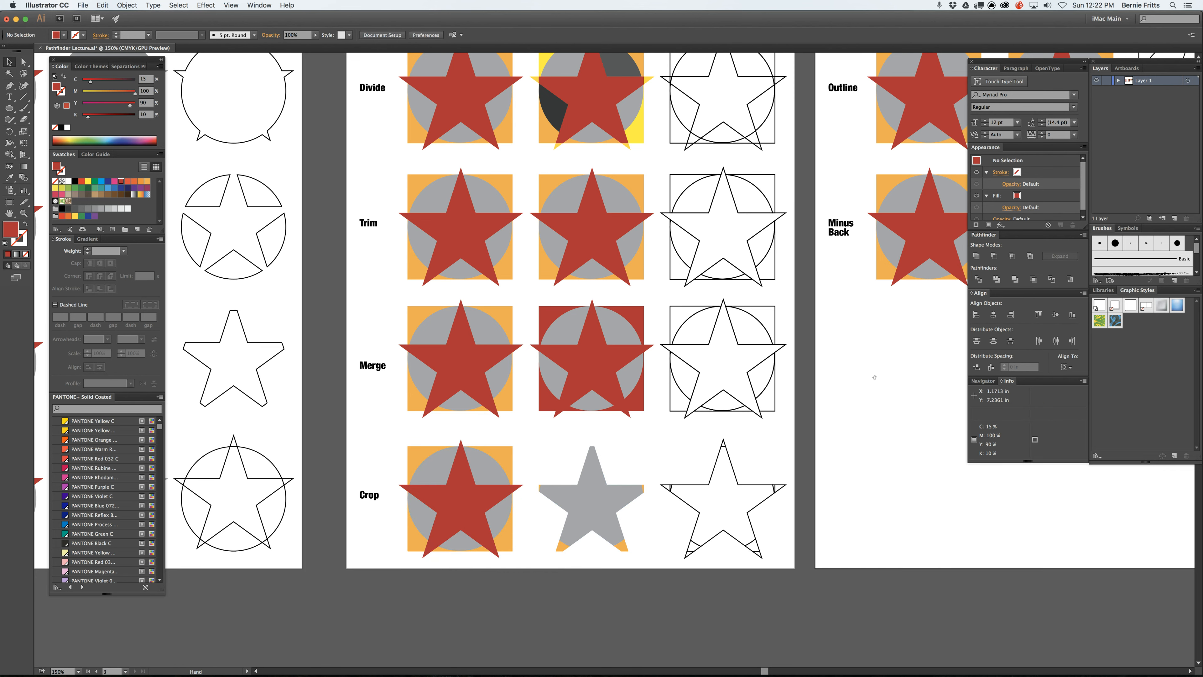
# Apply the Outline pathfinder to the middle example in the Outline row and deselect the result
pyautogui.hscroll(10, 603, 299)
pyautogui.scroll(4, 604, 298)
pyautogui.click(604, 299)
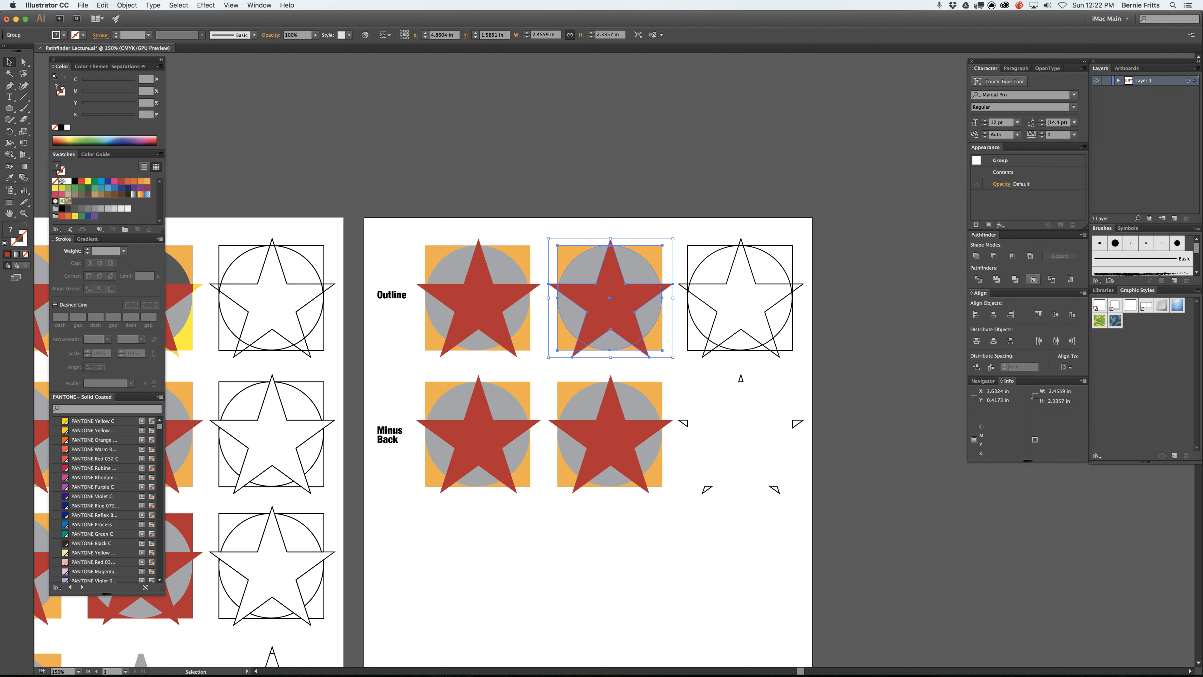
pyautogui.click(1051, 280)
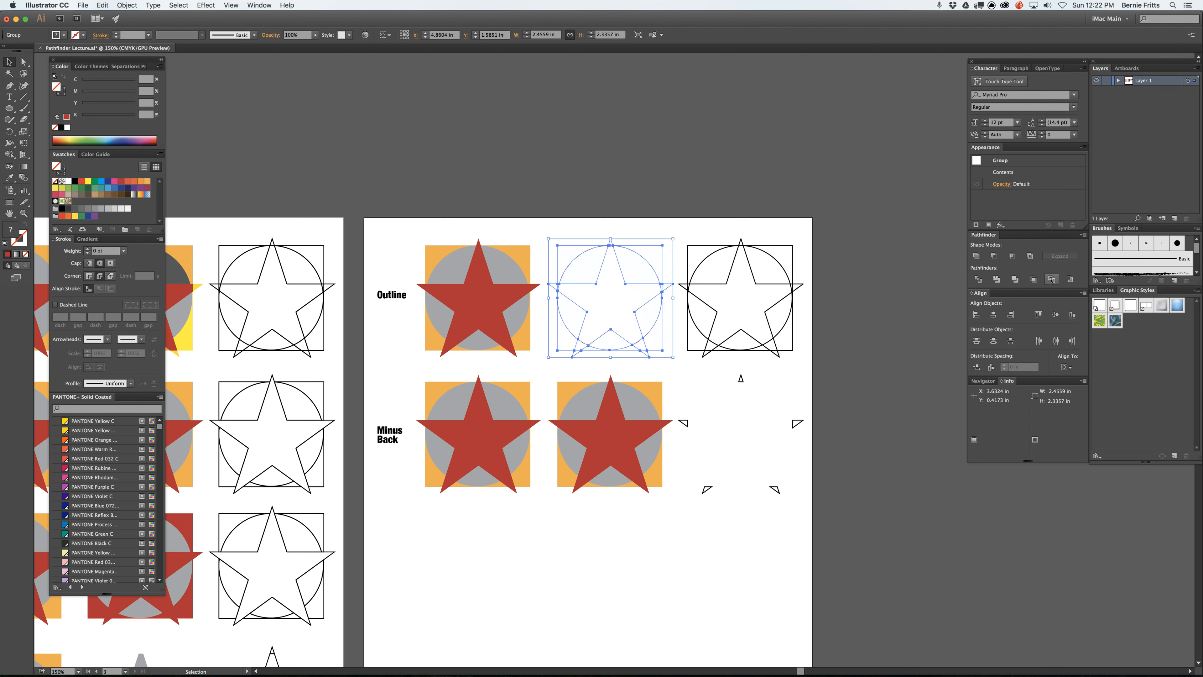
pyautogui.click(645, 126)
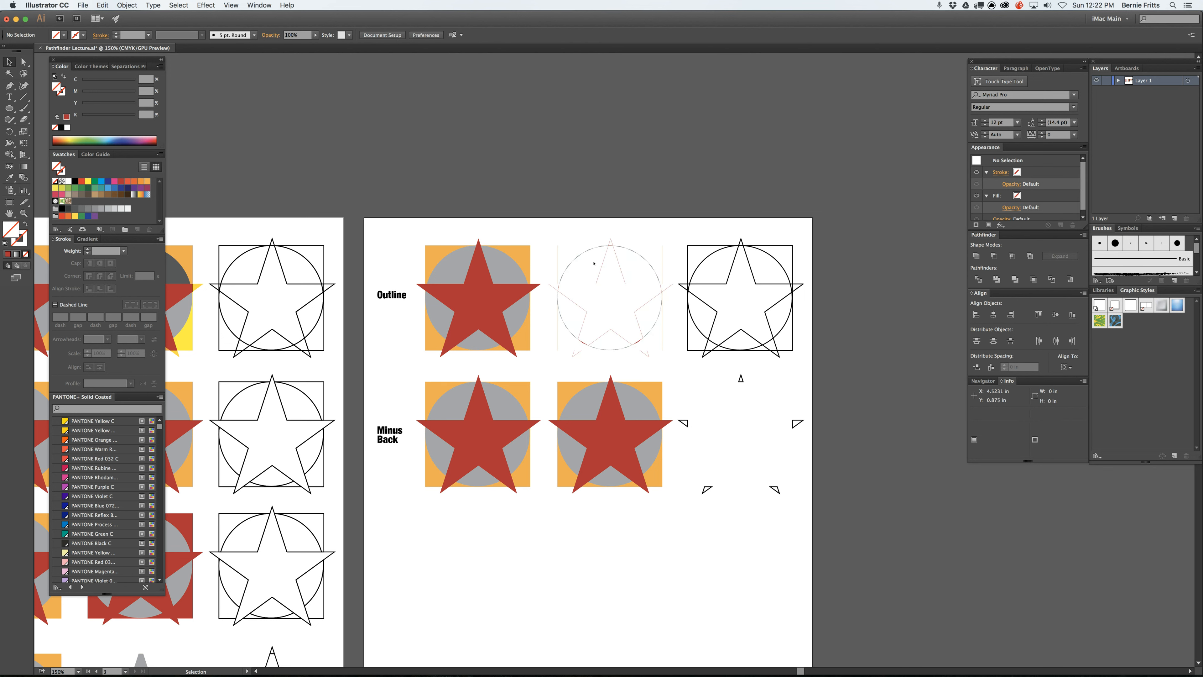
# Ungroup the outlined result in the Outline row and clear the selection
pyautogui.click(583, 254)
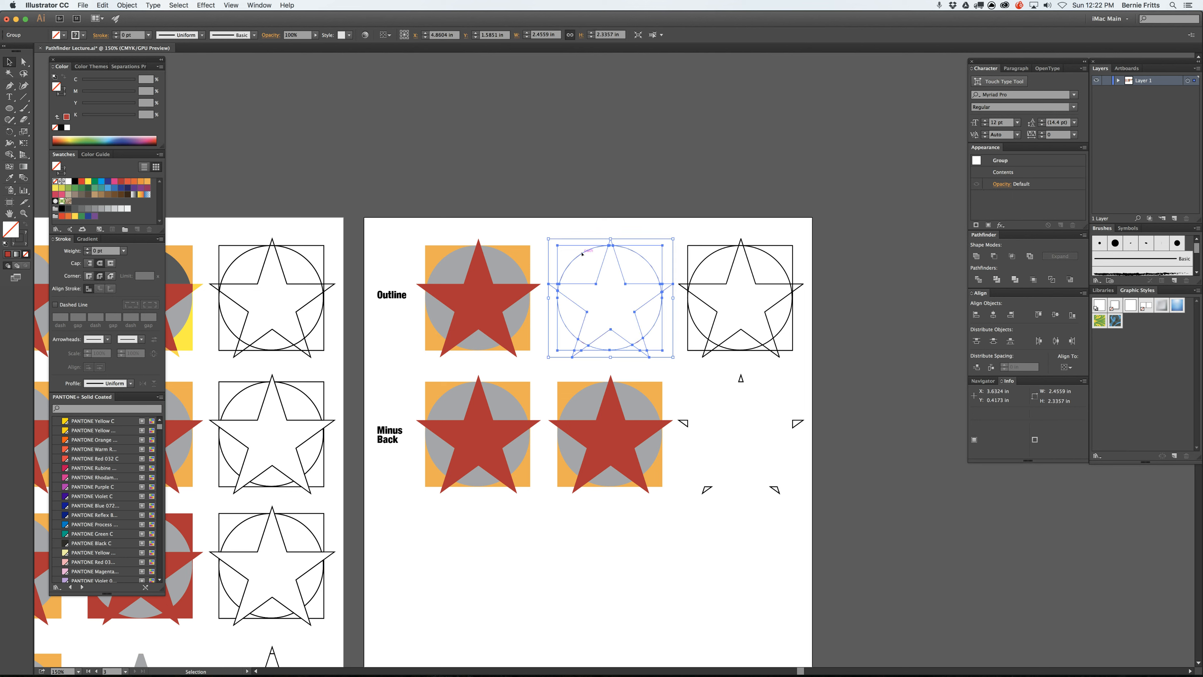
pyautogui.rightClick(588, 272)
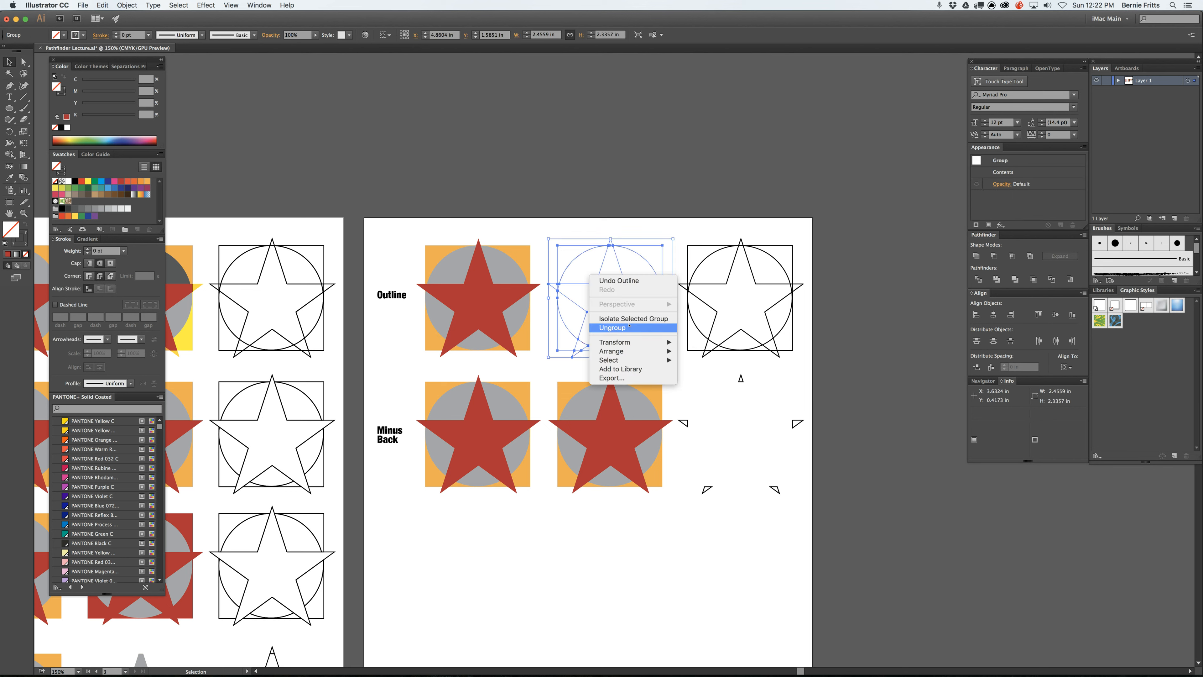
pyautogui.click(616, 328)
pyautogui.press('super+shift+a')
# Increase the stroke weight of the outlined circle's upper-left arc and set its lower-right arc to 1 pt
pyautogui.click(581, 255)
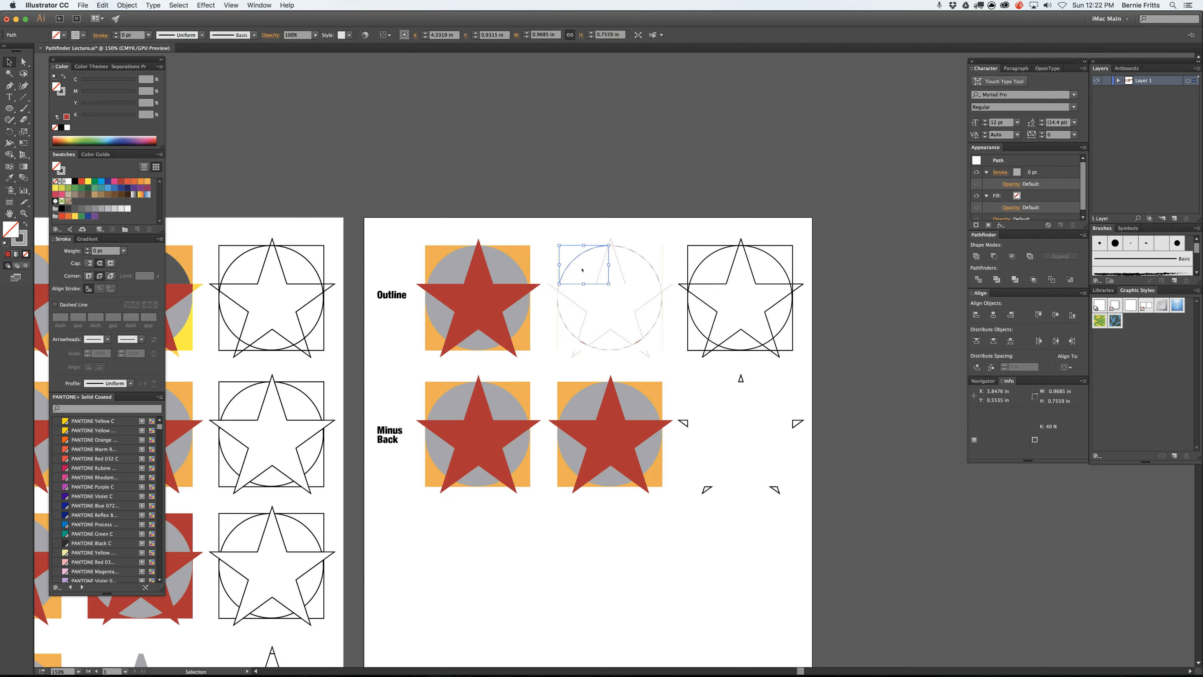
pyautogui.click(582, 270)
pyautogui.click(572, 262)
pyautogui.click(87, 248)
pyautogui.click(88, 248)
pyautogui.click(658, 327)
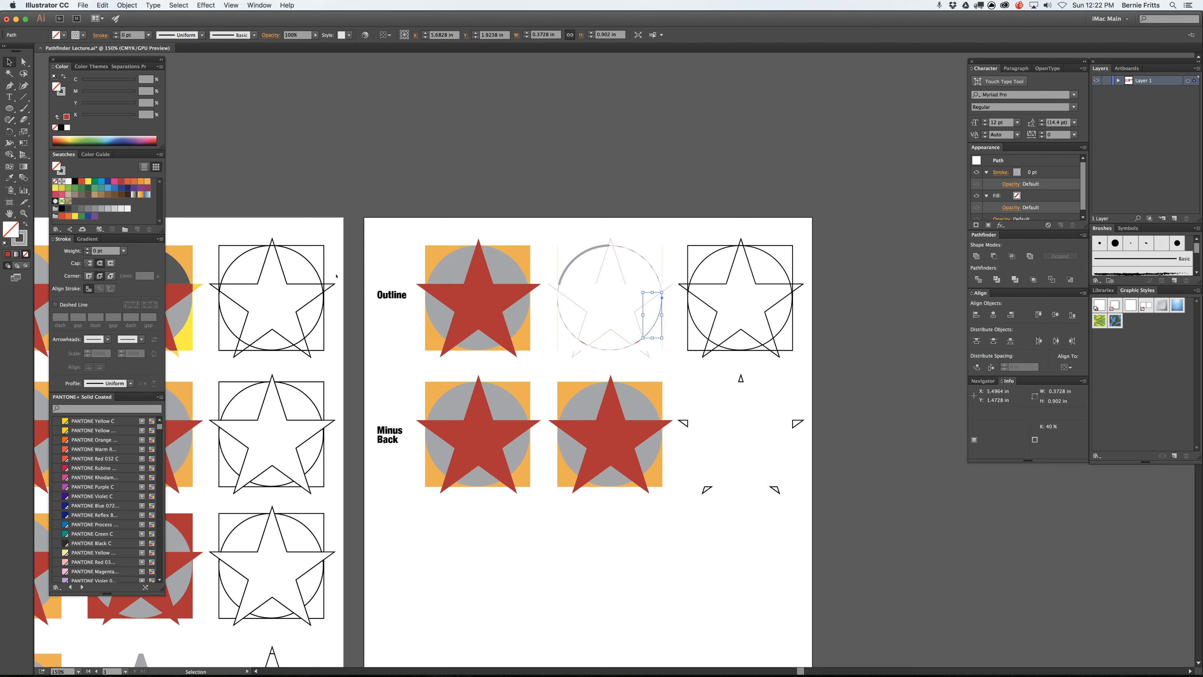
pyautogui.click(88, 249)
pyautogui.click(637, 155)
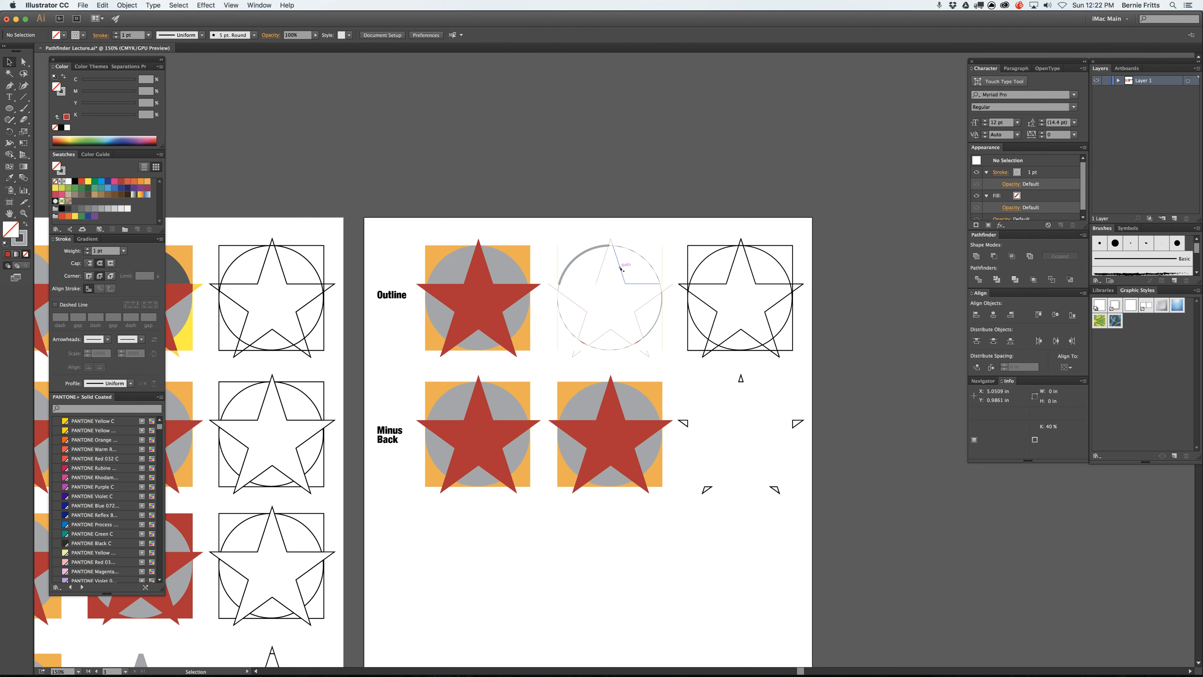
# Set the stroke weight of the outlined star's upper-right and lower-left segments to 3 pt and deselect them
pyautogui.click(621, 269)
pyautogui.keyDown('shift'); pyautogui.click(586, 313); pyautogui.keyUp('shift')
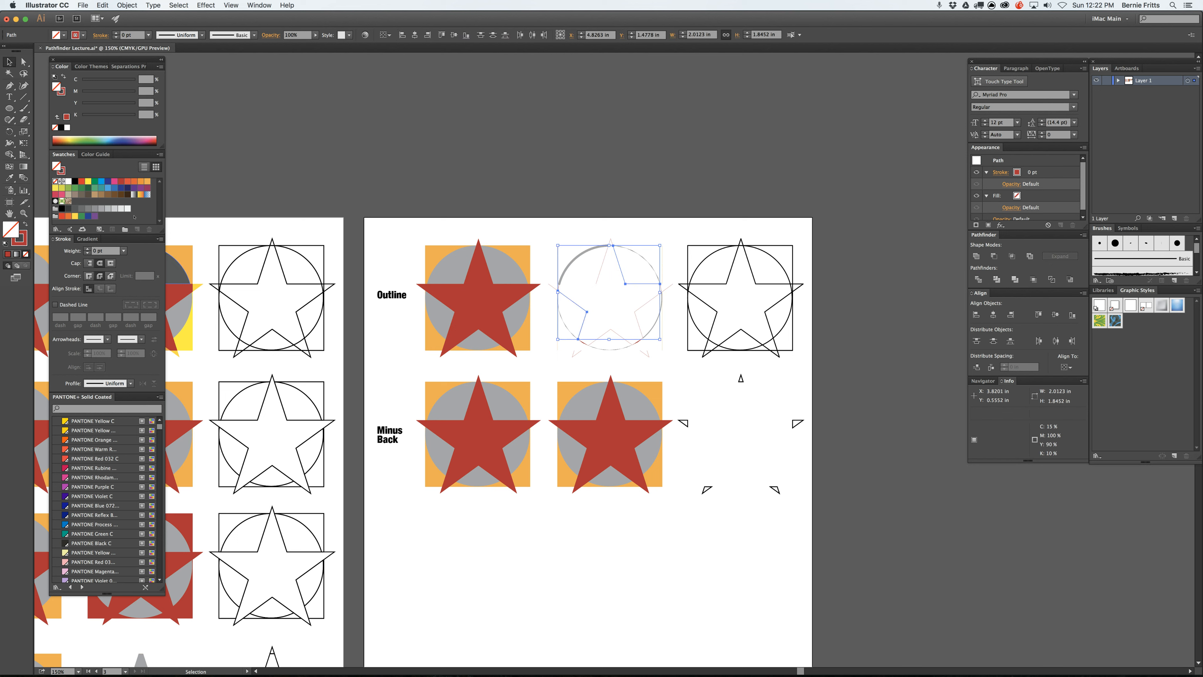
pyautogui.click(88, 249)
pyautogui.click(88, 249)
pyautogui.click(88, 249)
pyautogui.click(445, 110)
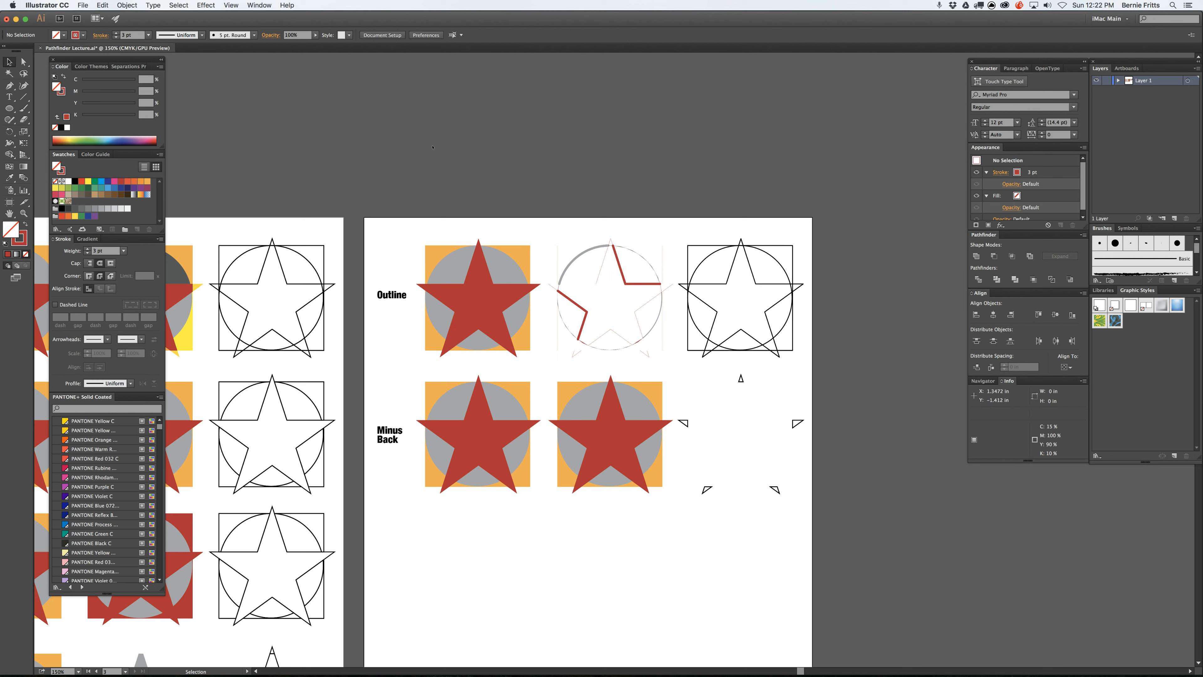
# Set the stroke weight of the outlined star's upper-left and lower-right segments to 1 pt and deselect them
pyautogui.click(601, 269)
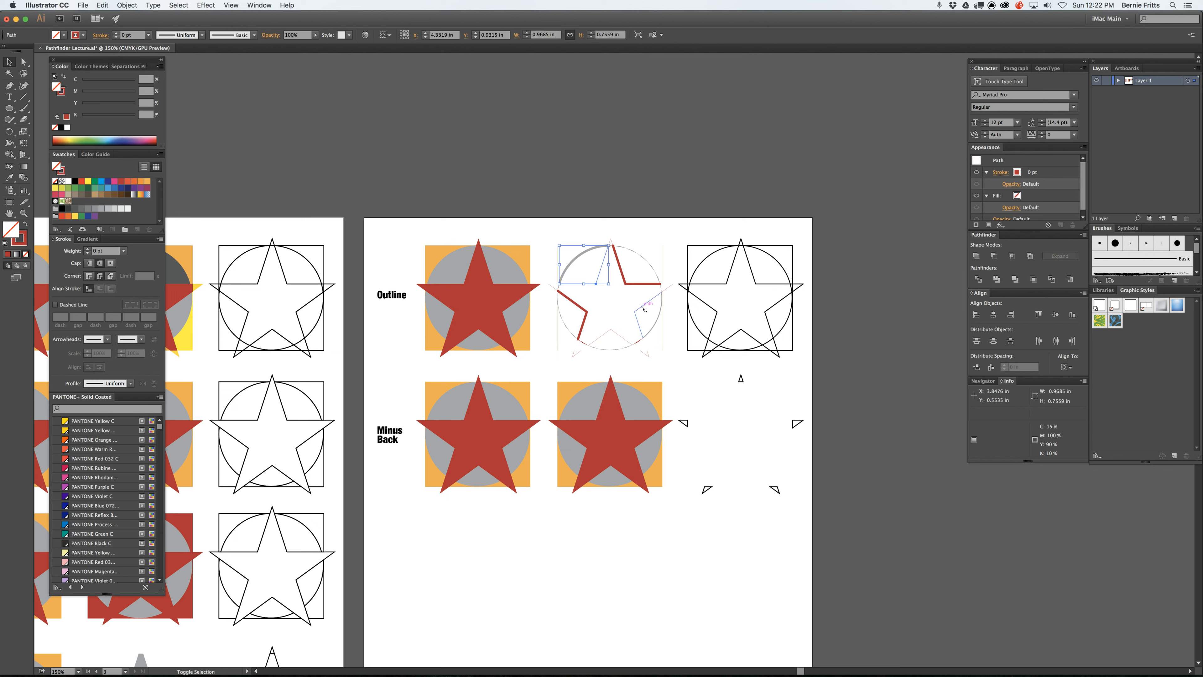
pyautogui.keyDown('shift'); pyautogui.click(653, 321); pyautogui.keyUp('shift')
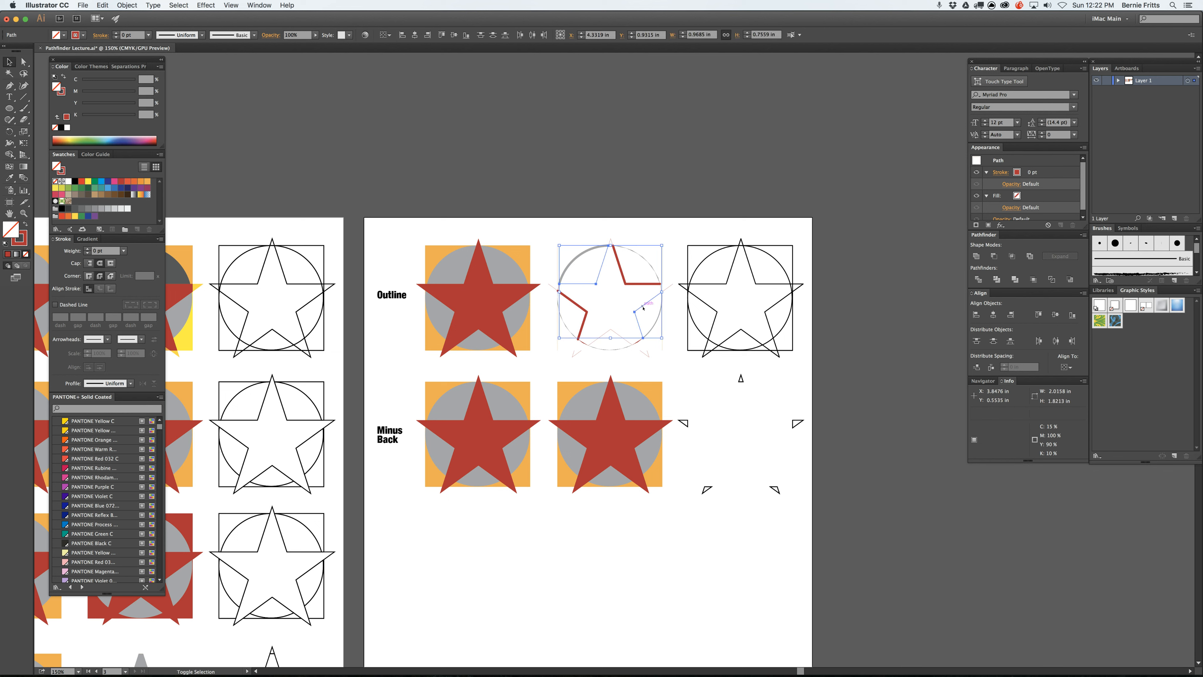
pyautogui.click(87, 248)
pyautogui.click(483, 142)
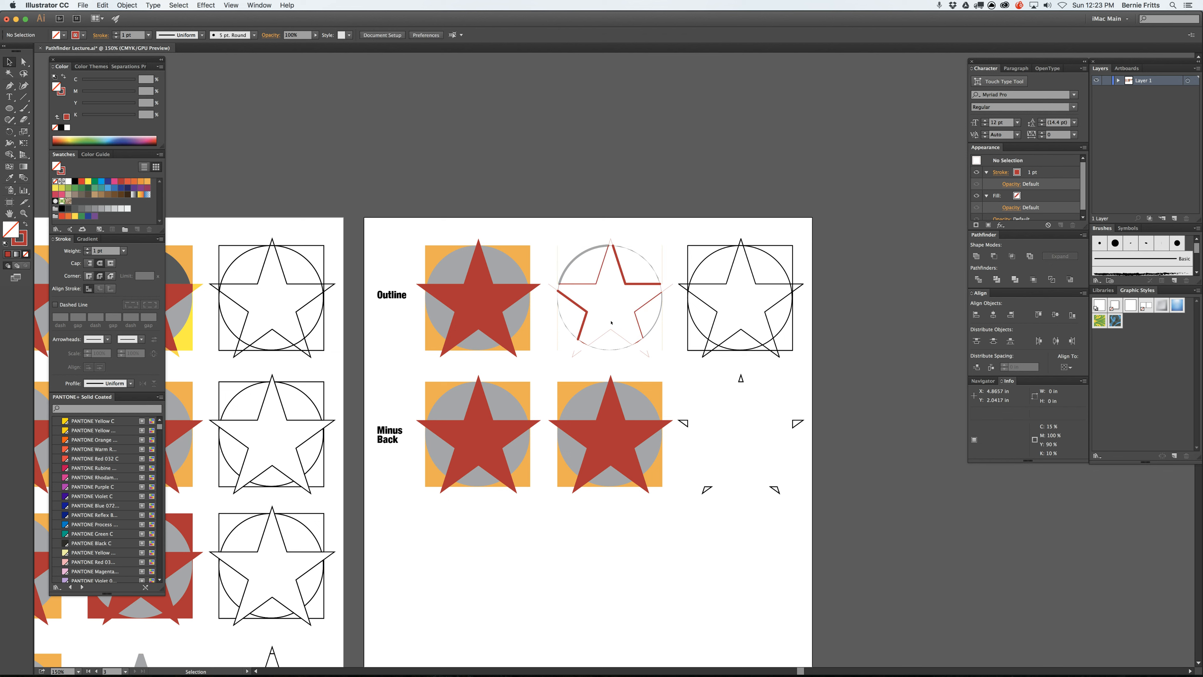
# Set the stroke weight of the outlined star's bottom inner segment to 2 pt and deselect it
pyautogui.click(611, 338)
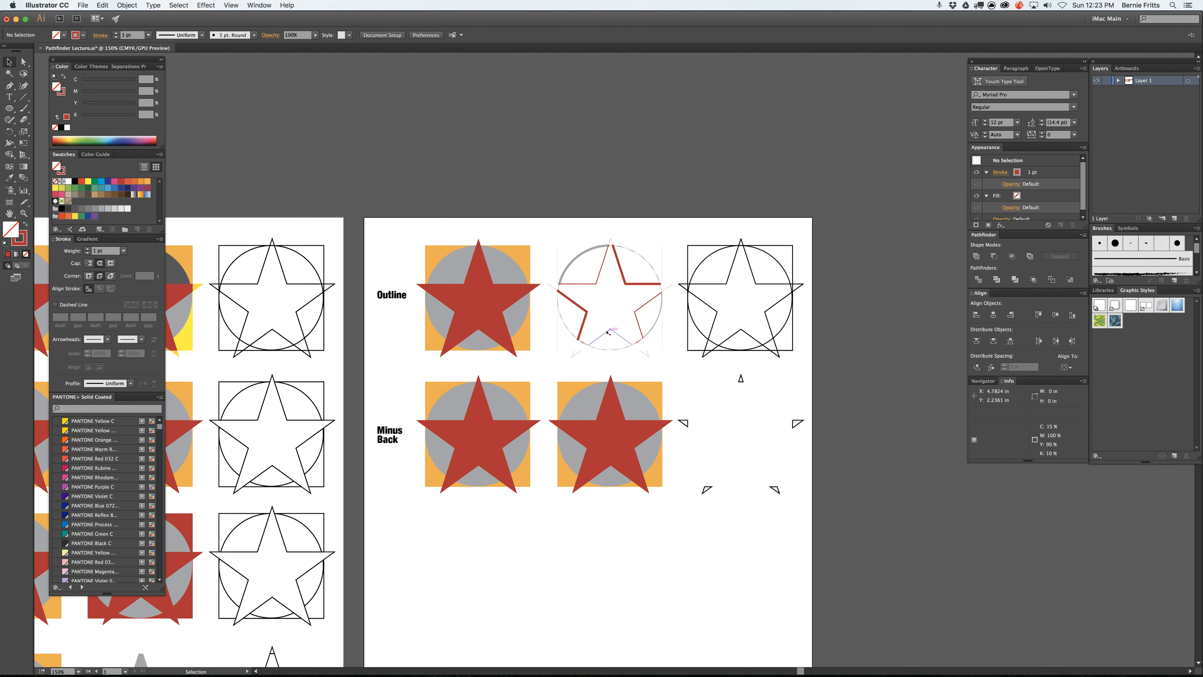
pyautogui.click(87, 248)
pyautogui.click(87, 249)
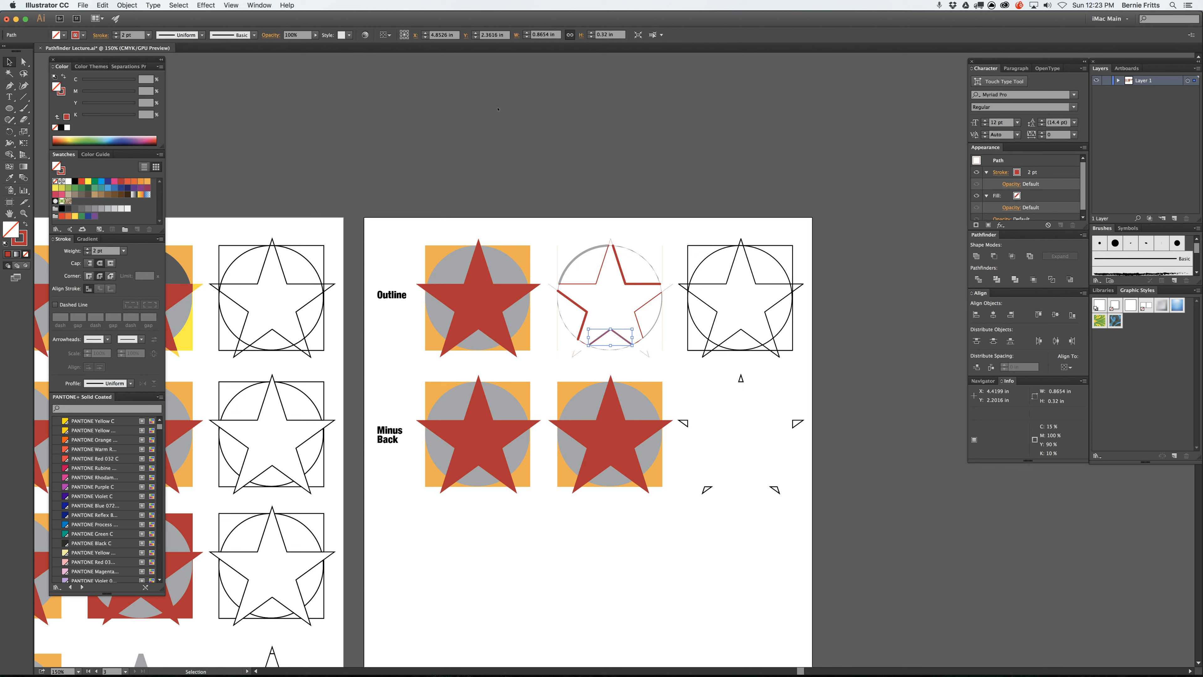
pyautogui.click(635, 232)
# Set the stroke weight of the outlined circle's upper-right arc to 1 pt and deselect it
pyautogui.click(641, 256)
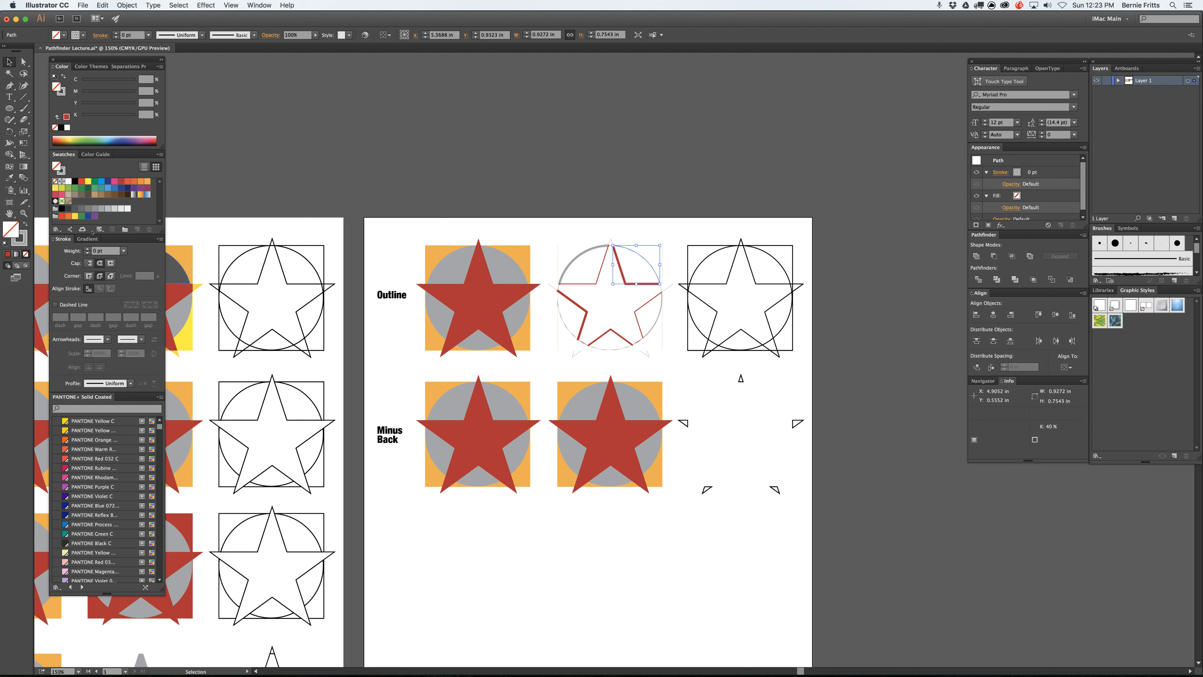
pyautogui.click(87, 249)
pyautogui.click(580, 231)
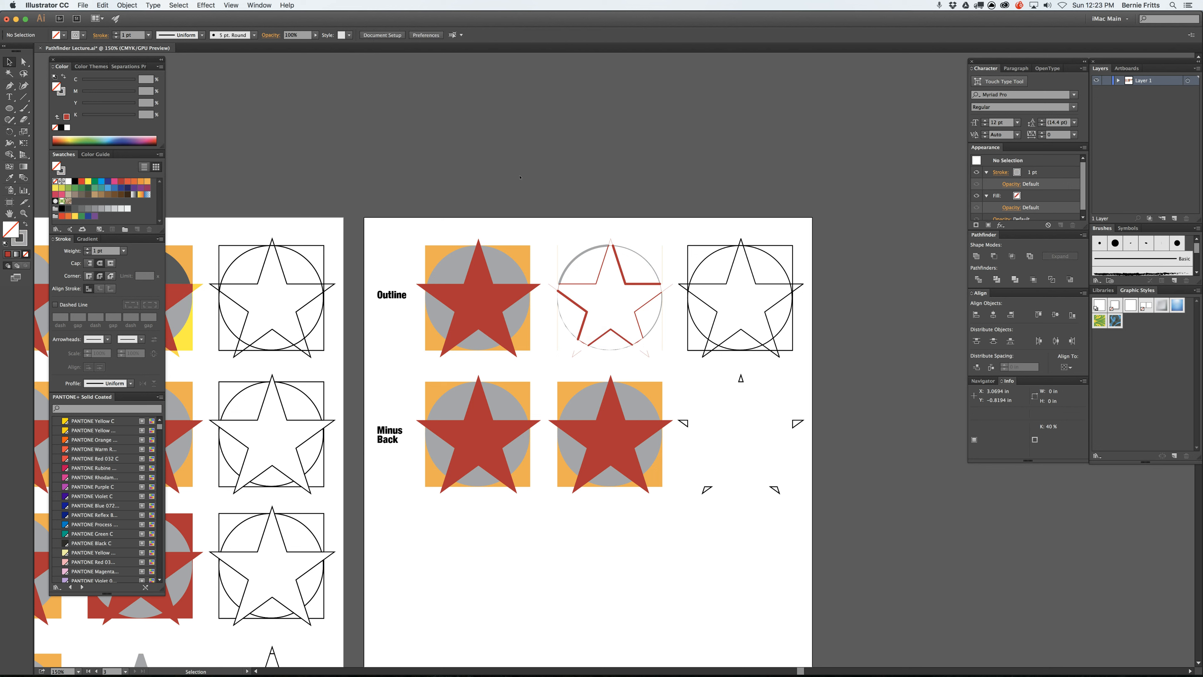
# Set the stroke weight of the outlined circle's lower arcs to 6 pt and deselect them
pyautogui.click(625, 349)
pyautogui.keyDown('shift'); pyautogui.click(651, 327); pyautogui.keyUp('shift')
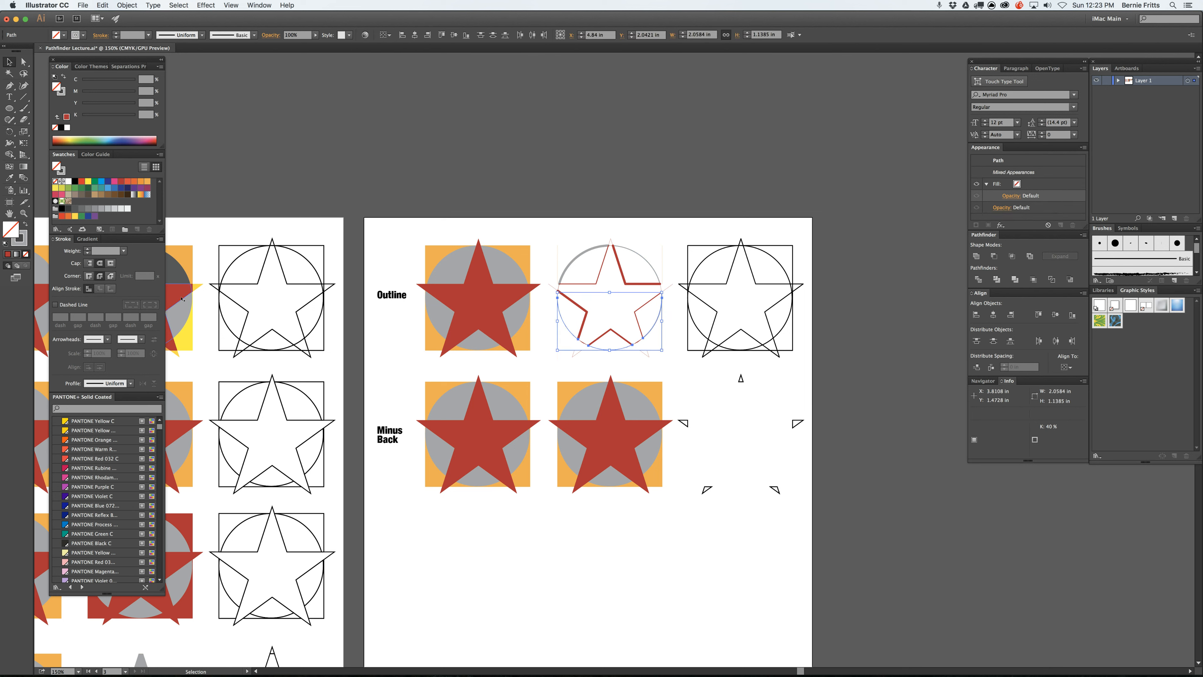
pyautogui.click(87, 249)
pyautogui.click(87, 249)
pyautogui.click(87, 249)
pyautogui.click(87, 249)
pyautogui.click(87, 249)
pyautogui.click(87, 249)
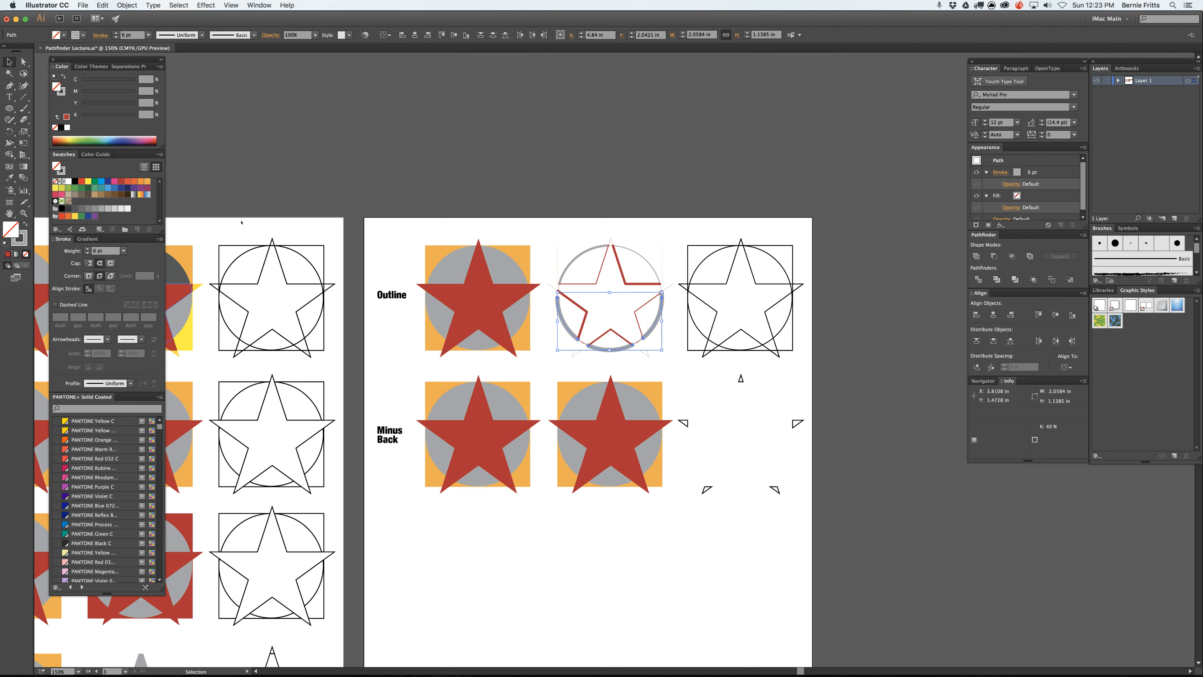
pyautogui.click(514, 119)
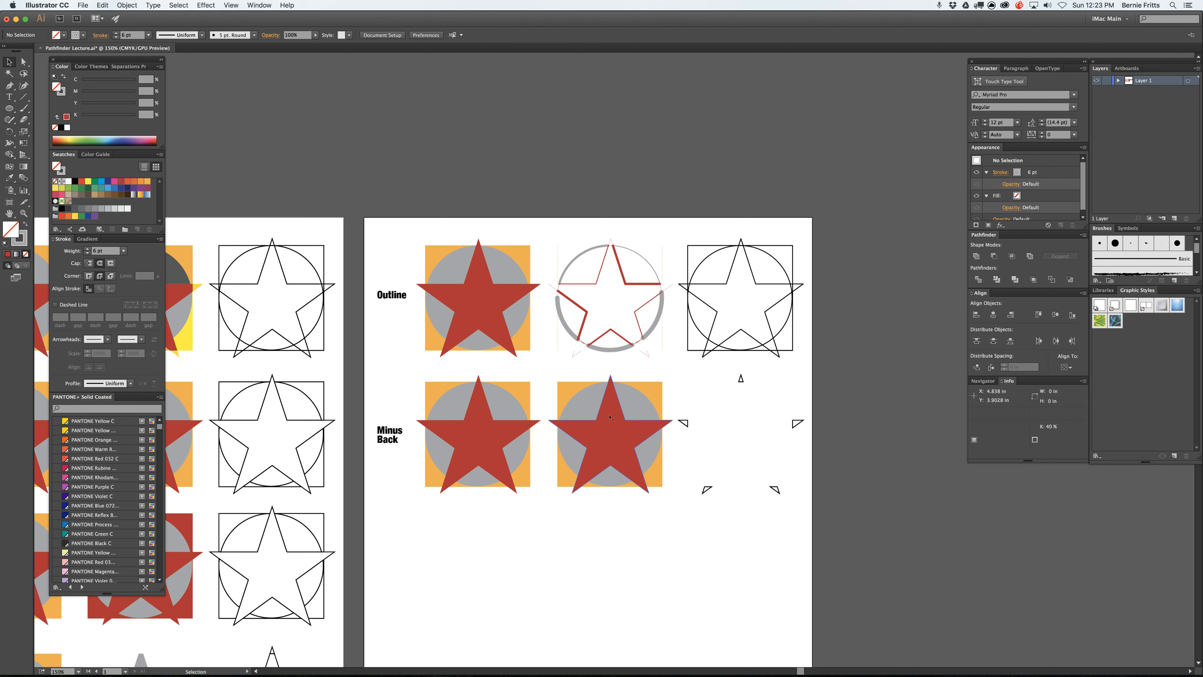
# Apply the Minus Back pathfinder to the middle example in the Minus Back row and deselect the result
pyautogui.click(590, 458)
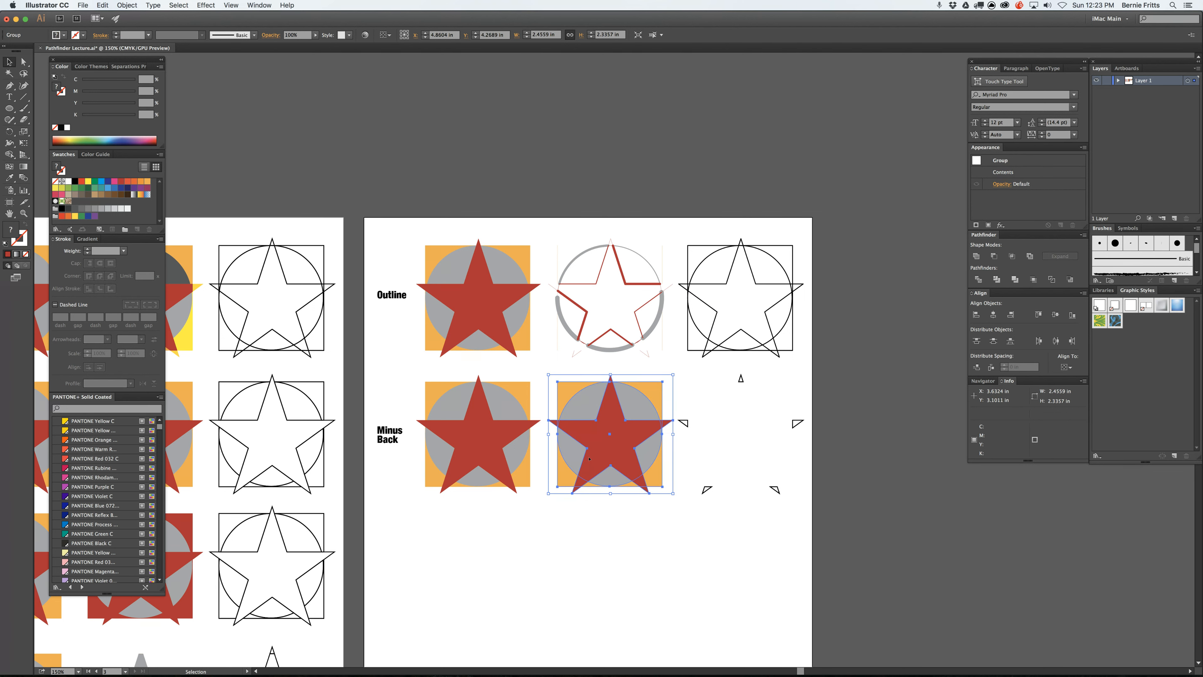
pyautogui.click(1070, 280)
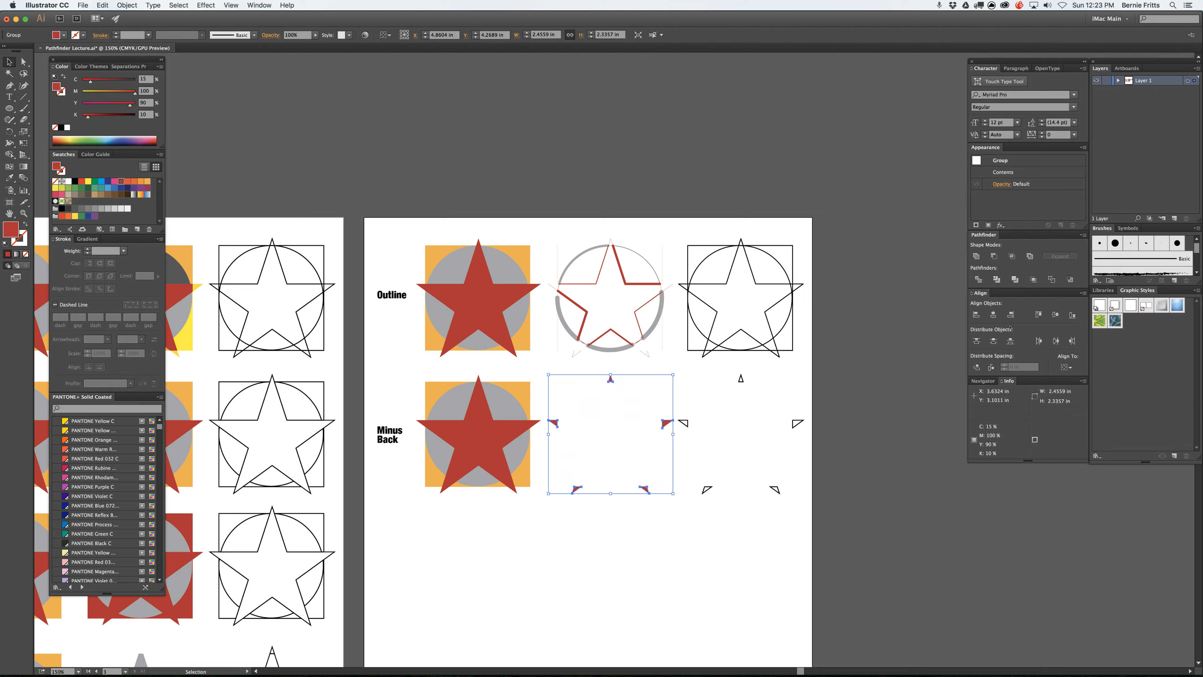
pyautogui.click(625, 398)
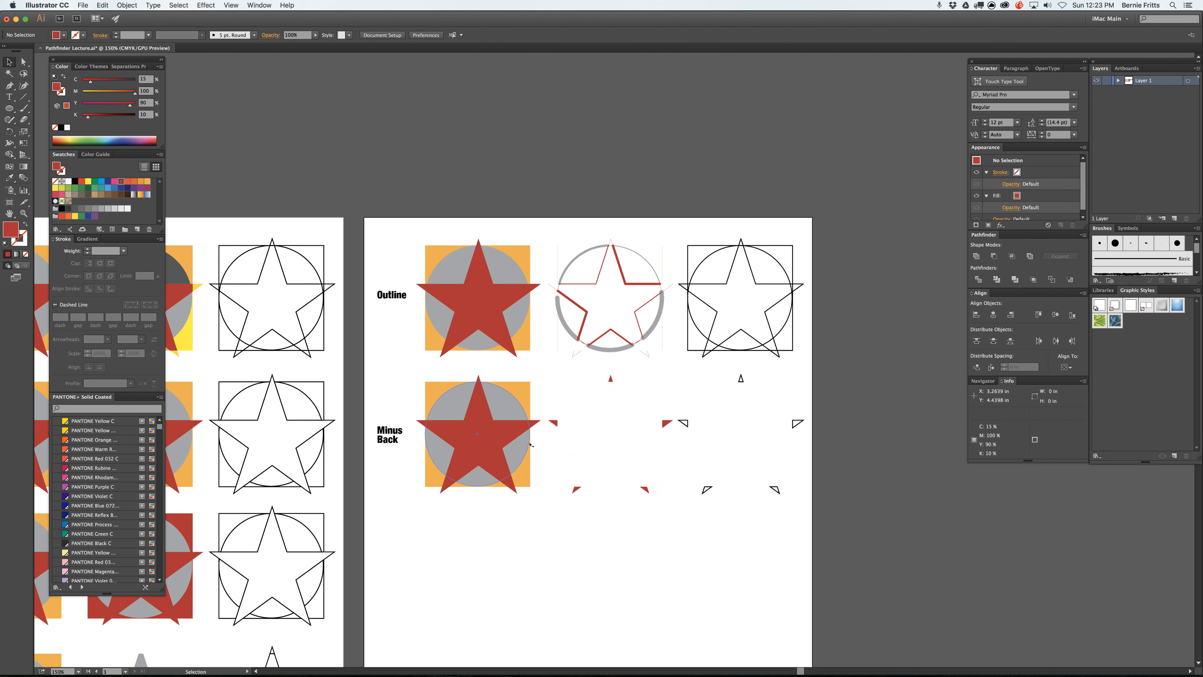